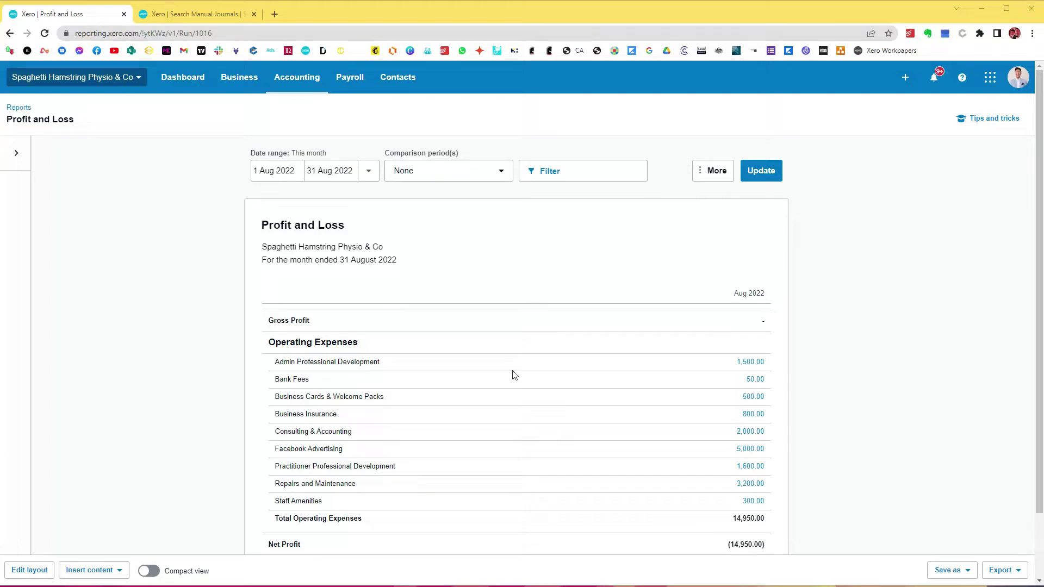
Review the operating expense lines in the August 2022 Profit and Loss report
drag(282, 361, 750, 361)
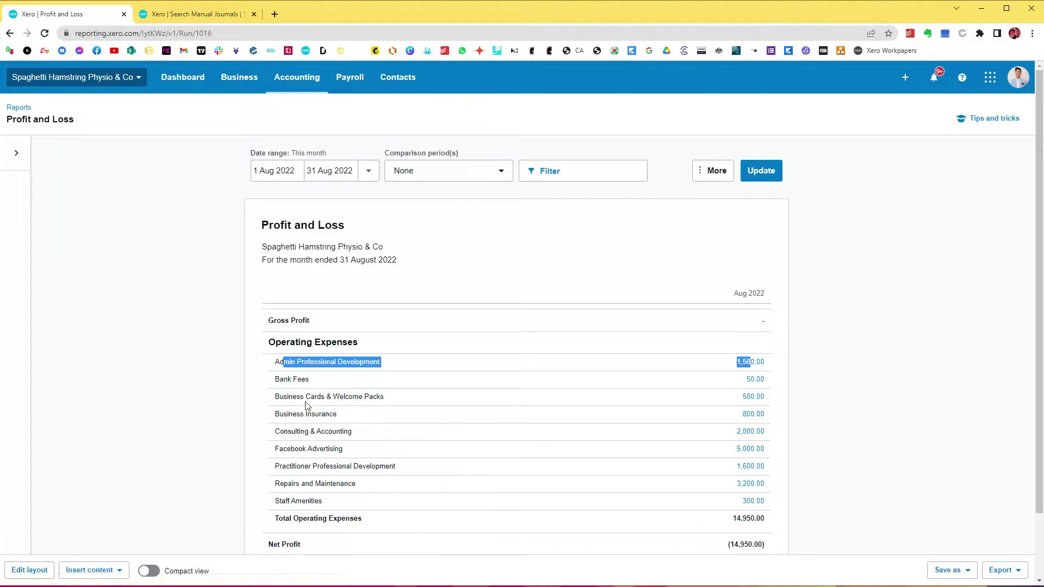
drag(306, 396, 771, 405)
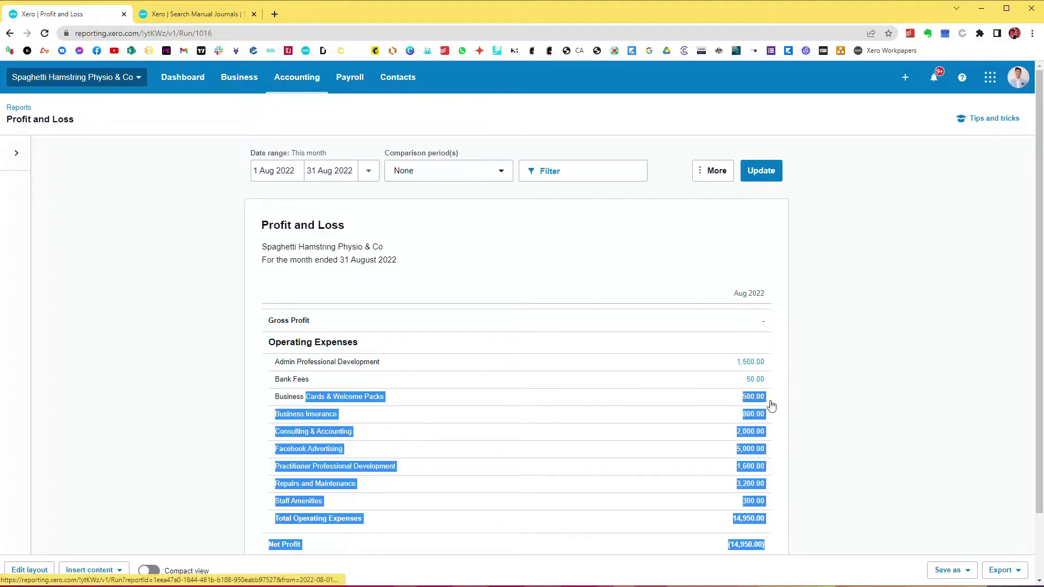
click(875, 398)
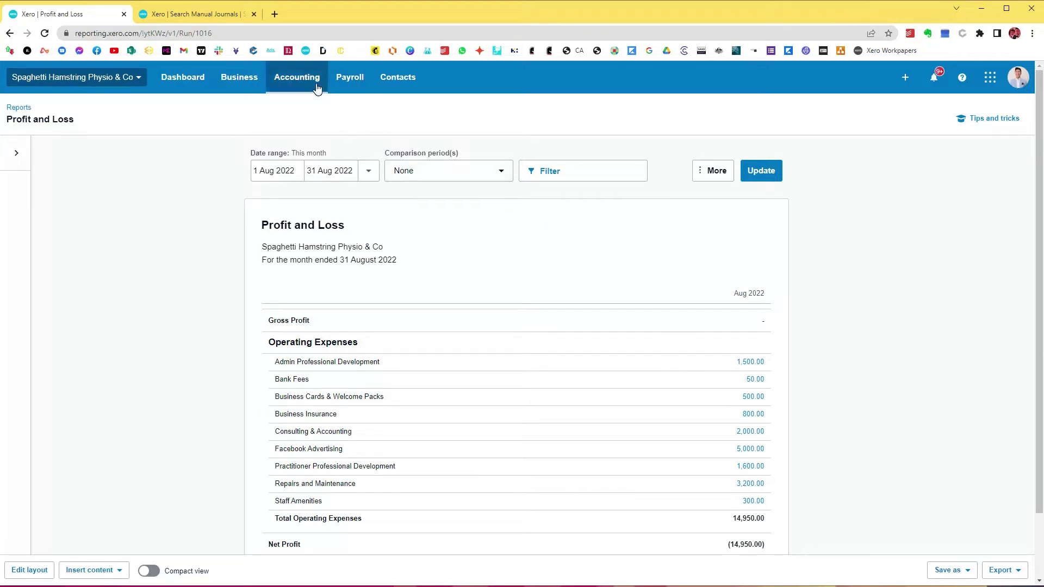
Filter the Profit and Loss report to the Unassigned clinic and update the report
click(558, 177)
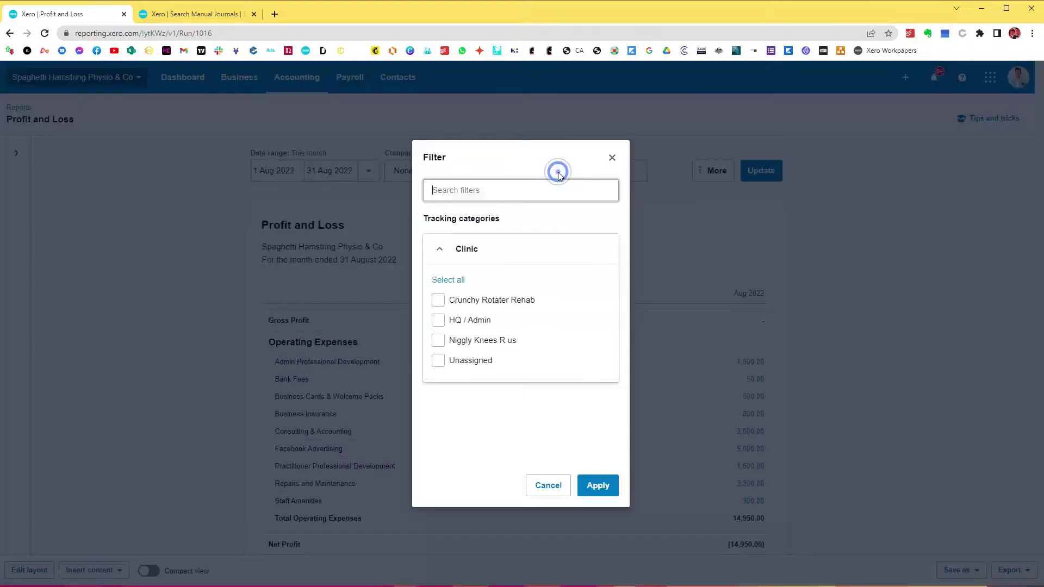
click(438, 361)
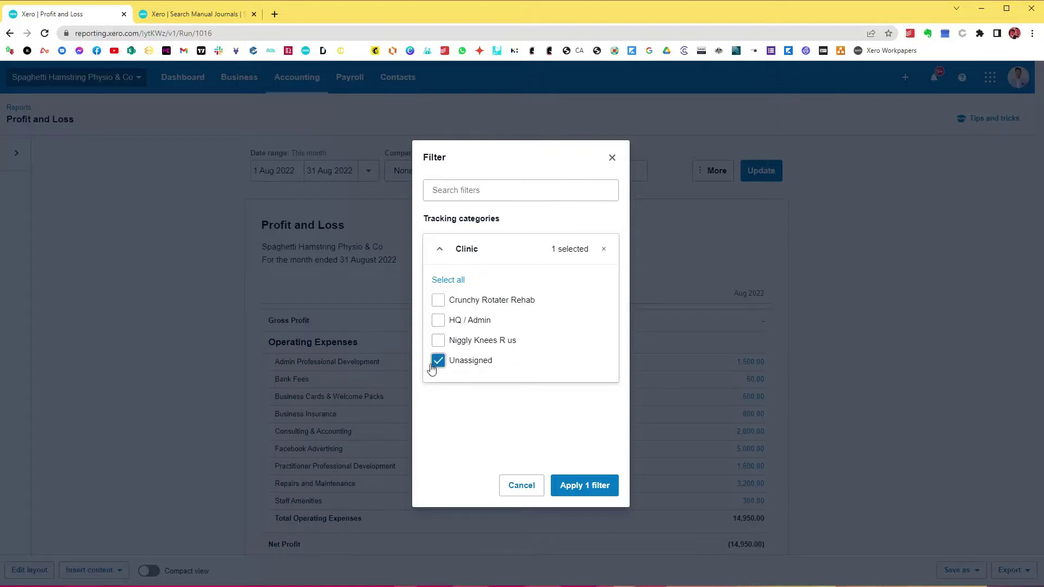
click(580, 485)
click(754, 173)
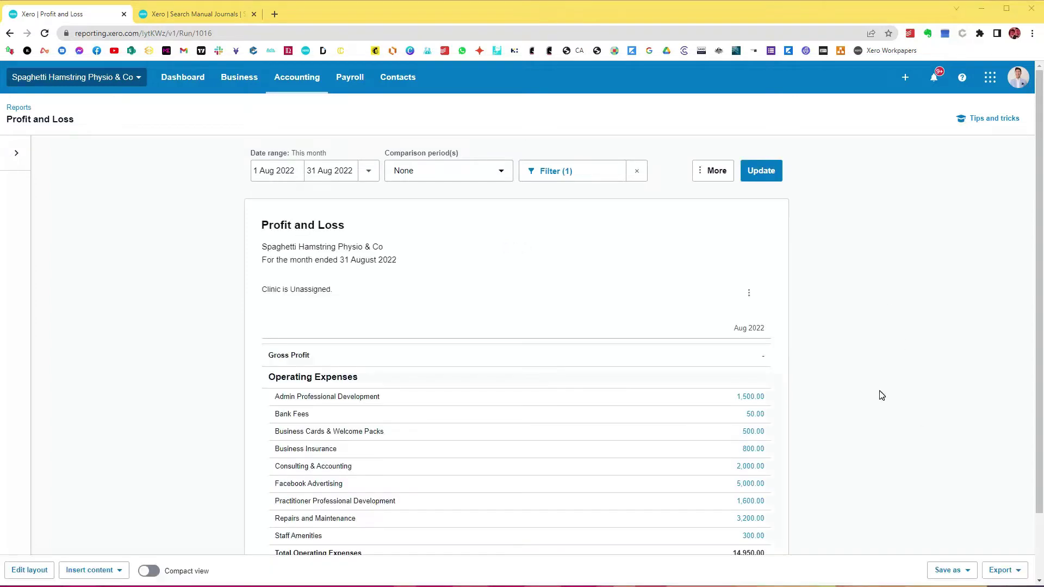
scroll(866, 316, down, 1)
scroll(866, 316, down, 1)
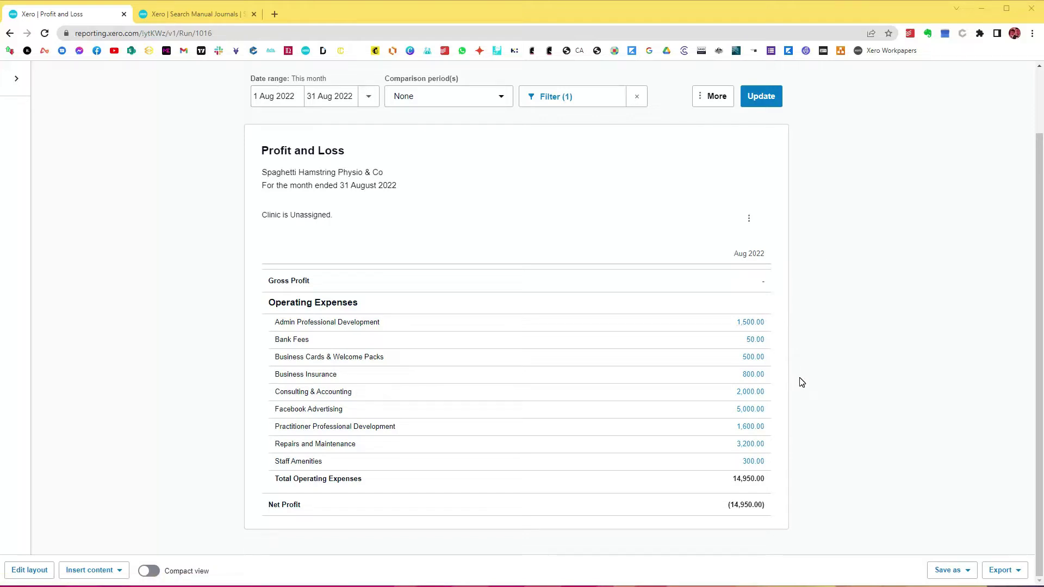
click(573, 96)
click(520, 485)
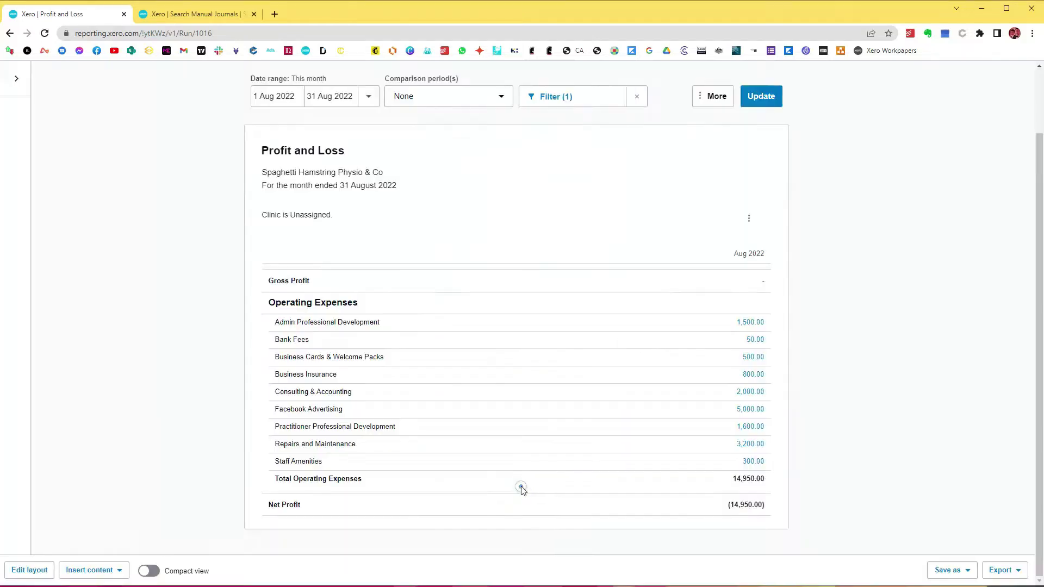
Go to the list of posted manual journals that is already open in the browser
scroll(478, 396, up, 2)
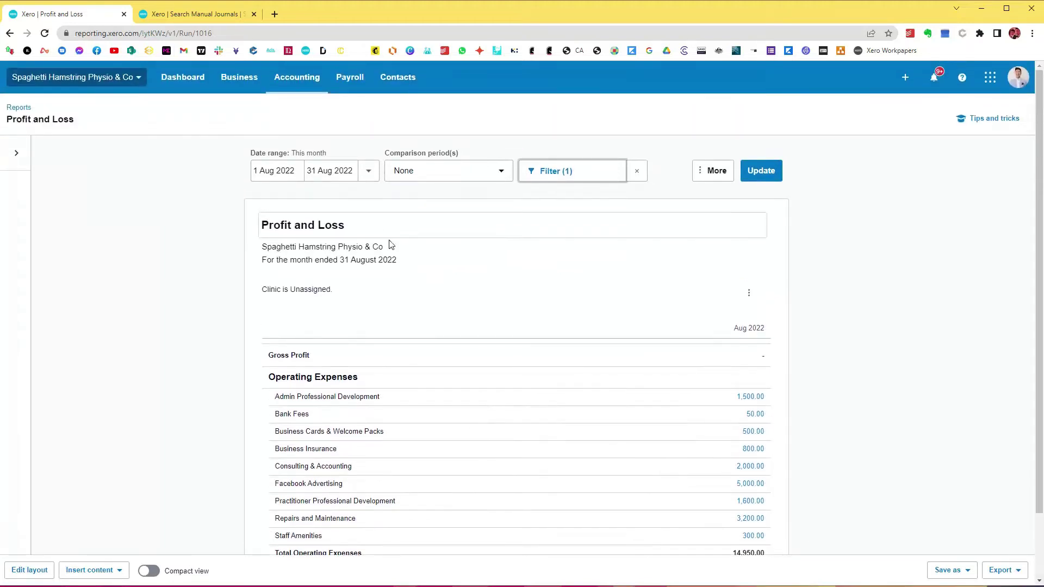
click(293, 82)
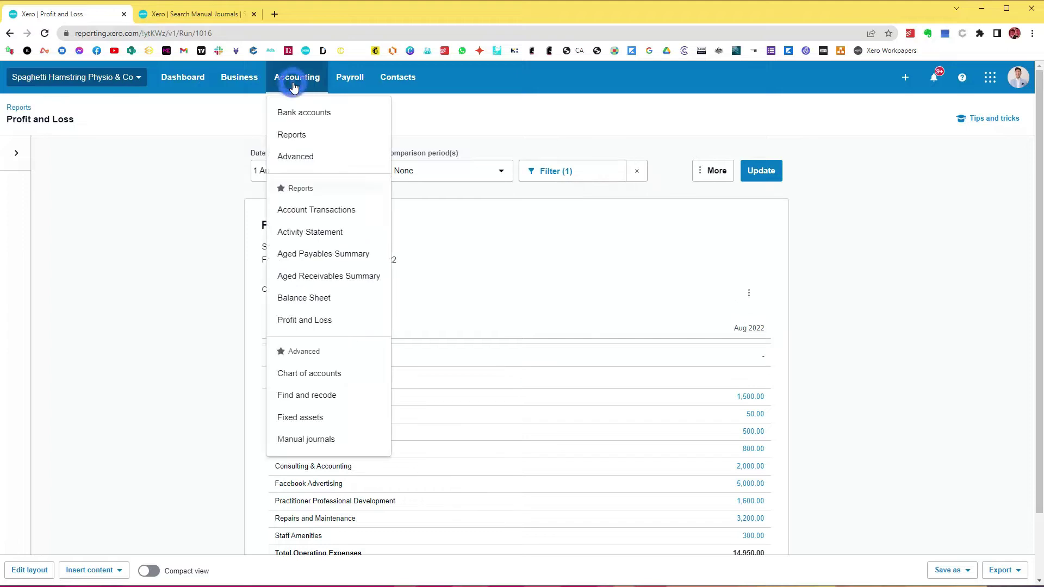
right_click(331, 441)
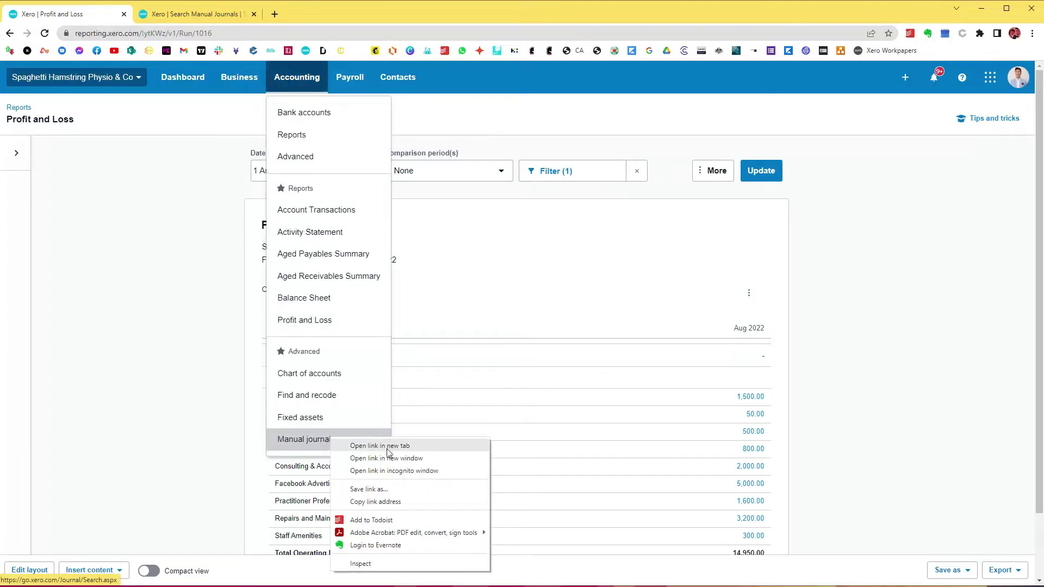
click(199, 180)
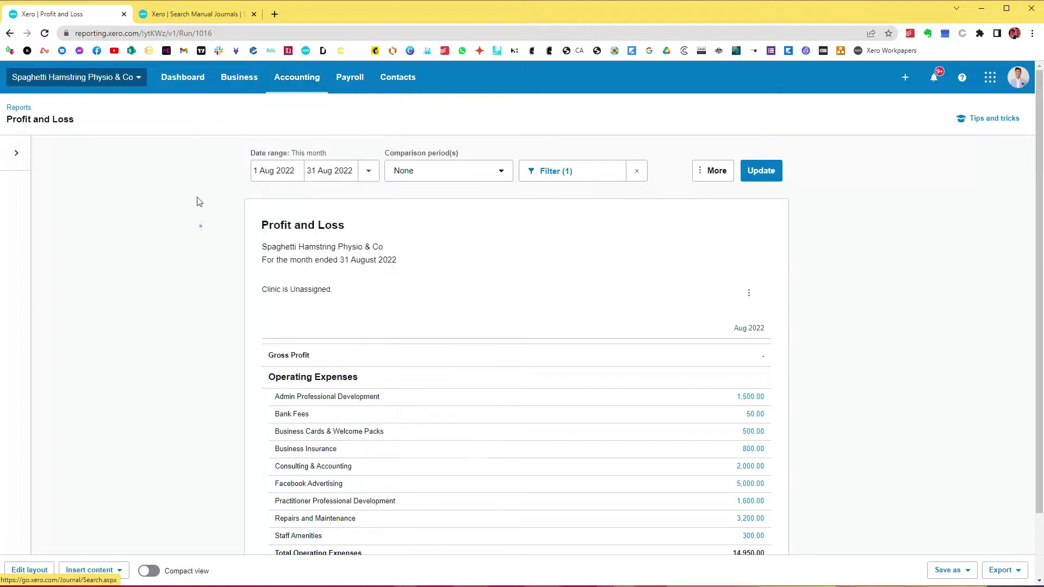
click(196, 14)
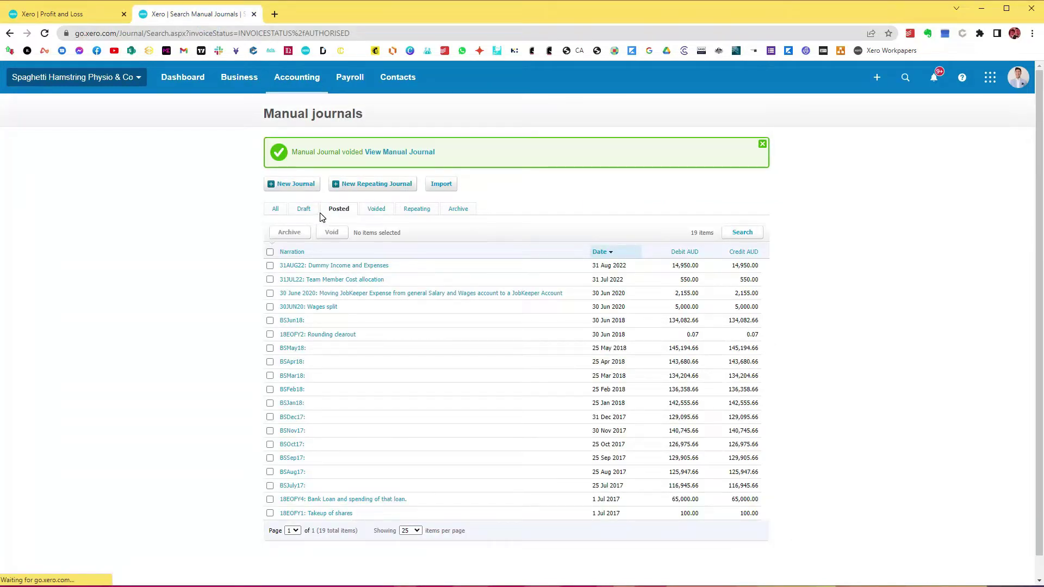
Recheck the unassigned expenses in the Profit and Loss report and start a new manual journal
click(78, 16)
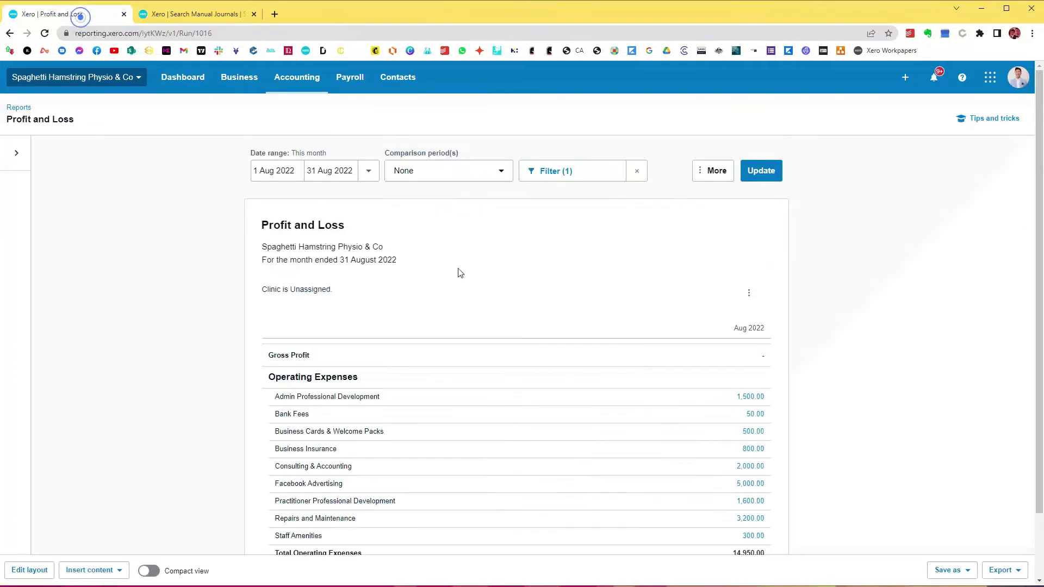
scroll(751, 359, down, 2)
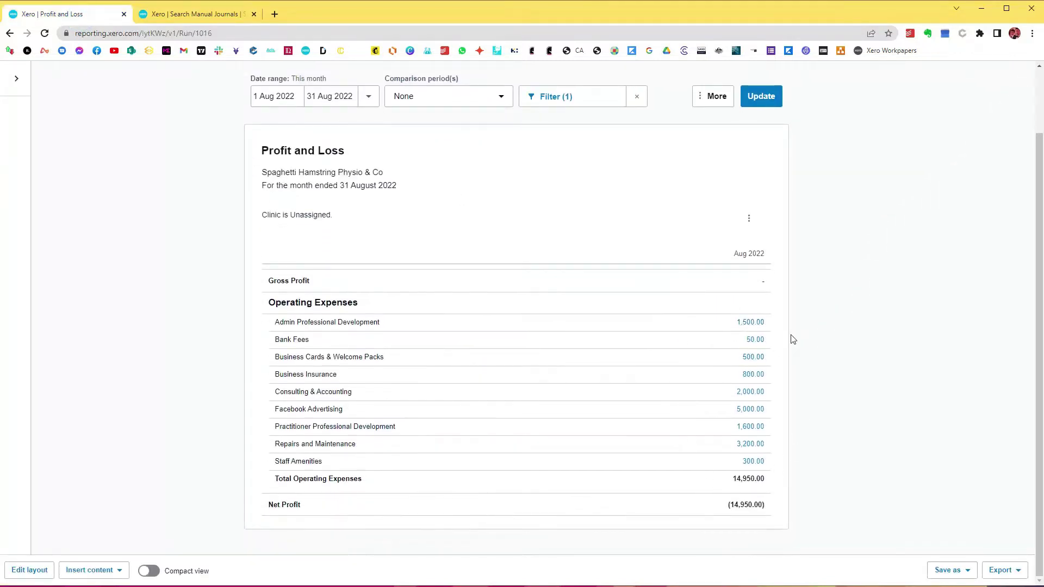
click(217, 18)
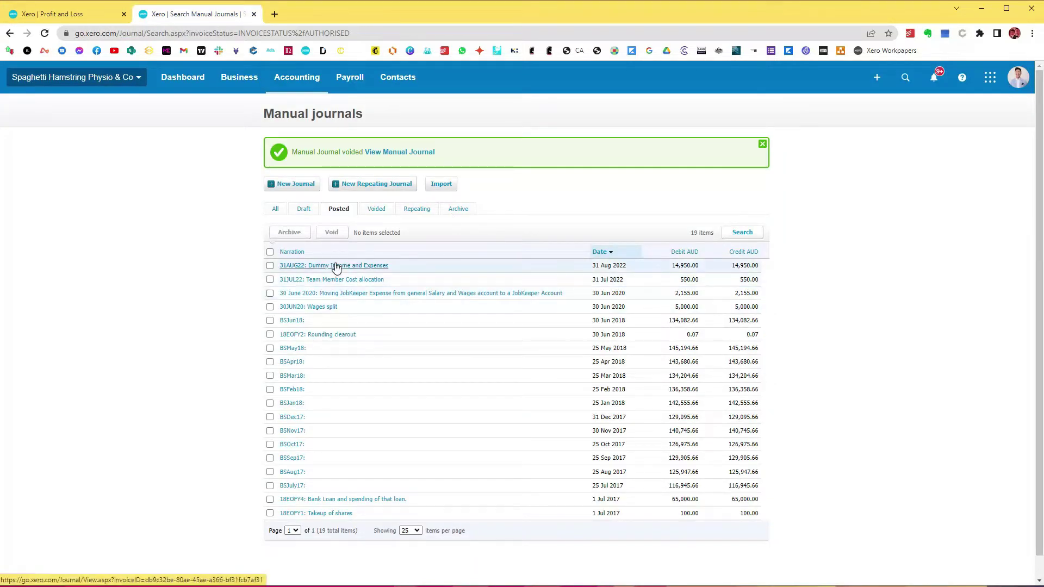
click(291, 184)
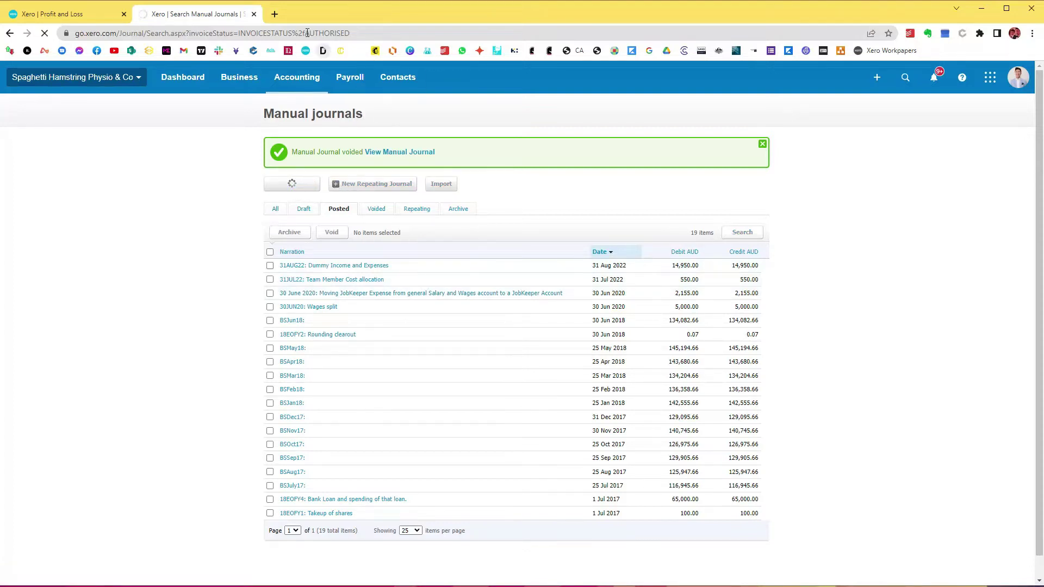
Set the new journal's narration to "31AUG22: Global expenses split between clinics" and its date to 31 Aug 2022
click(87, 16)
click(182, 19)
click(73, 15)
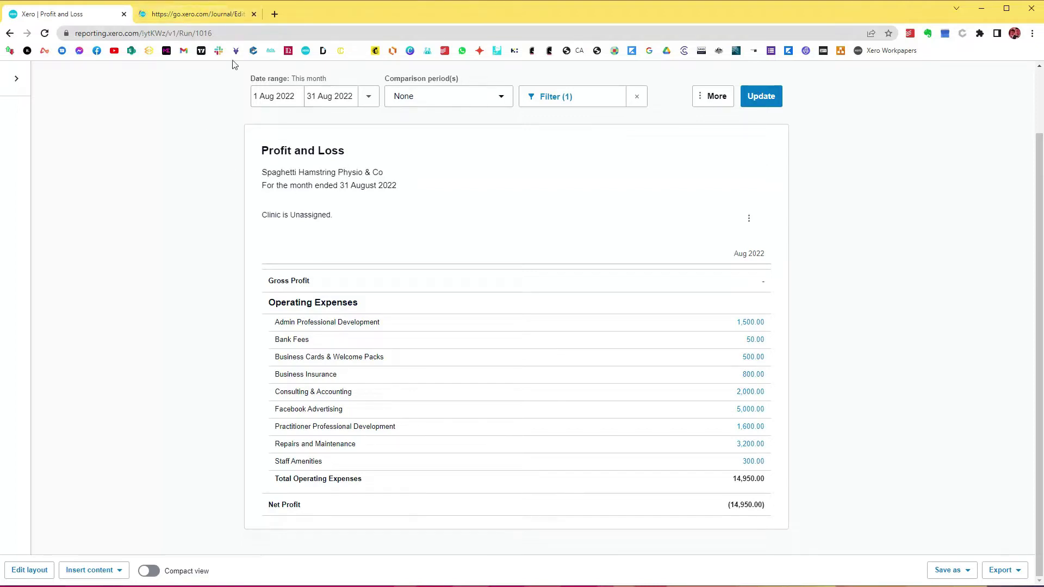
click(204, 15)
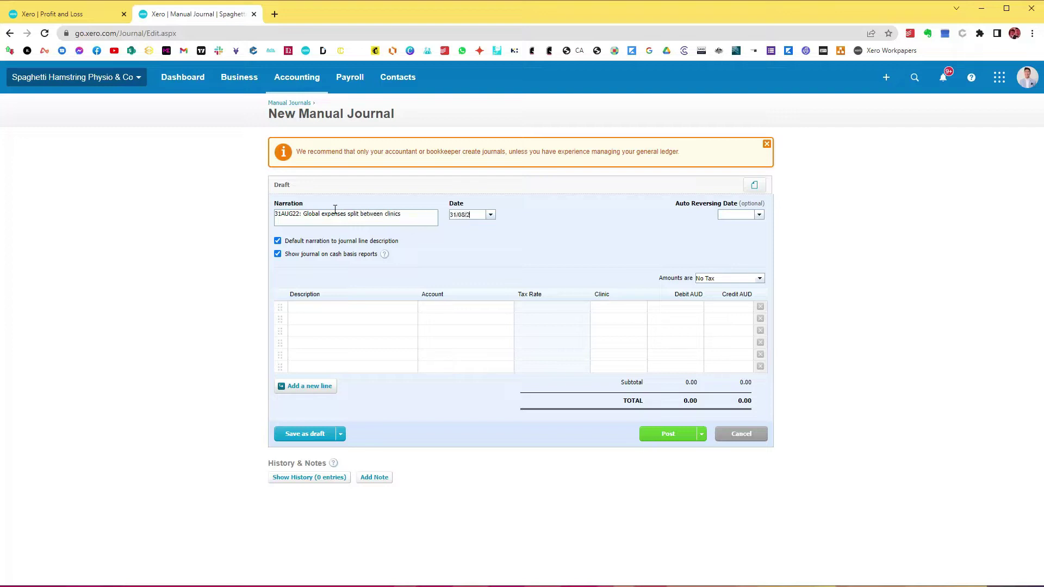
key(Tab)
key(Tab)
key(Tab)
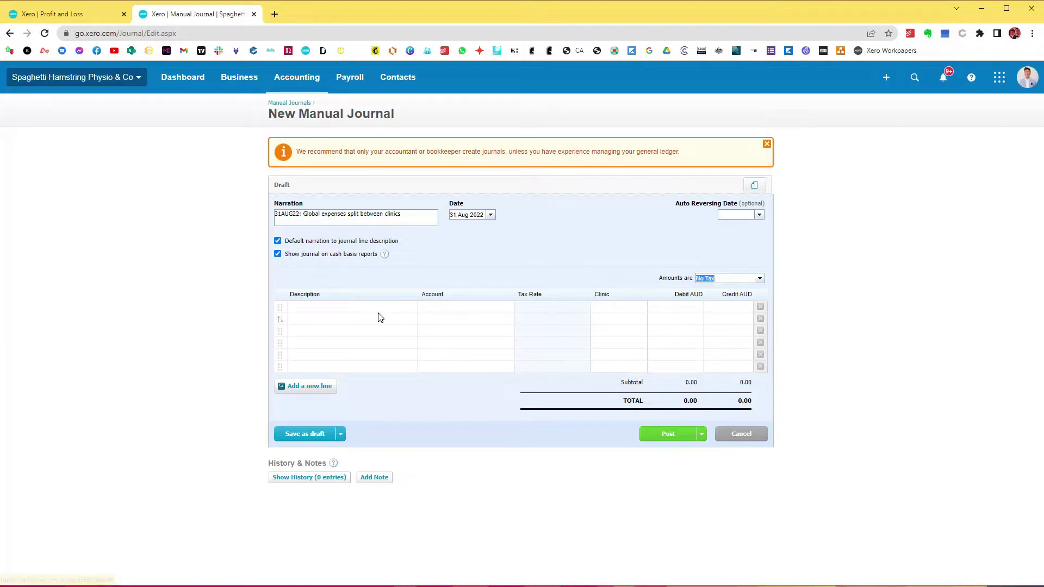
Use the default narration as the first journal line's description and look up the Admin Professional Development amount in the report
click(377, 311)
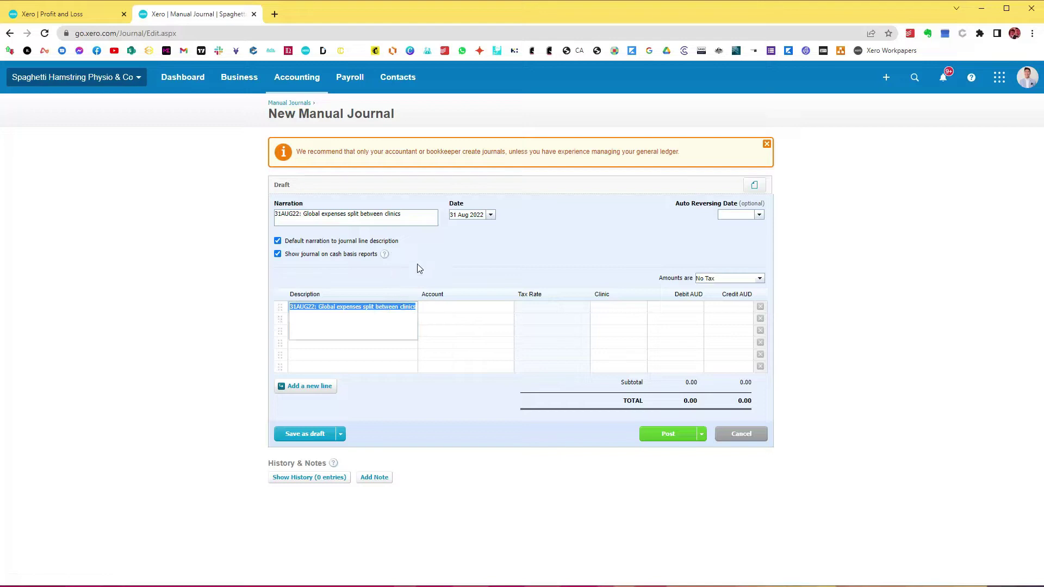
key(Tab)
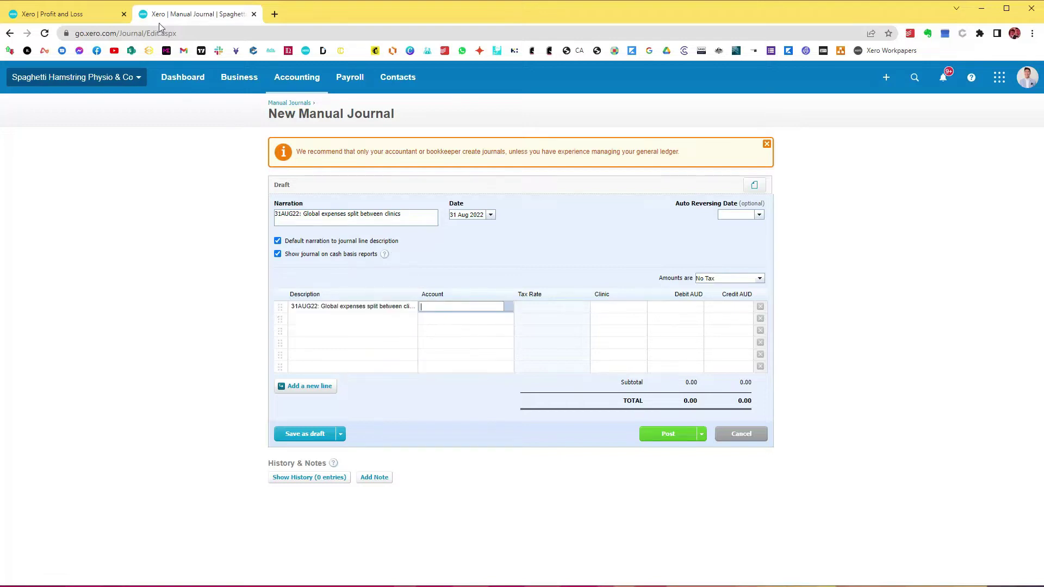
click(76, 17)
drag(295, 323, 762, 324)
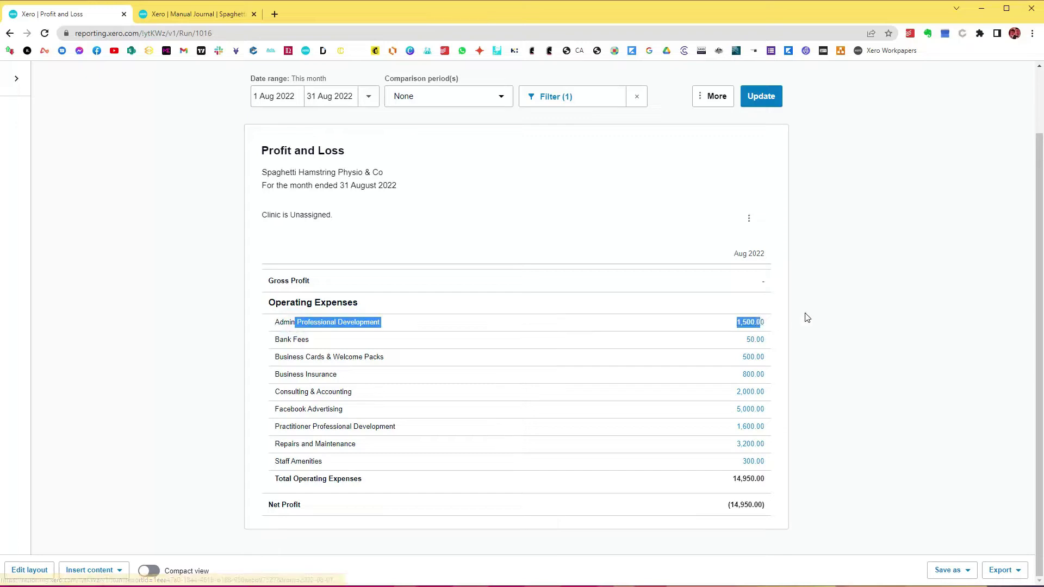
click(189, 16)
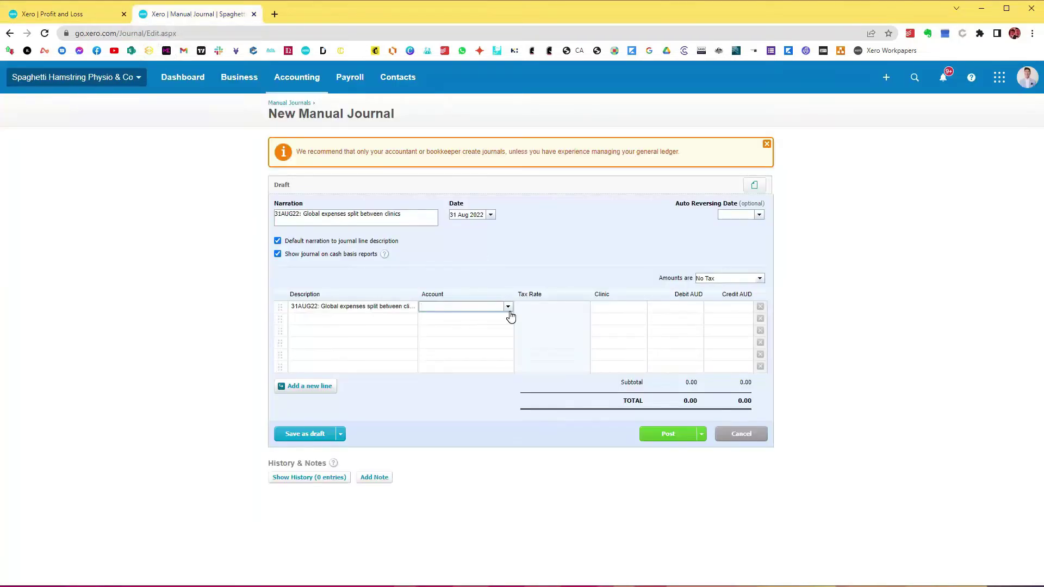
Assign the first line to 405c - Admin Professional Development, leave the clinic blank and credit 1500
text(admin)
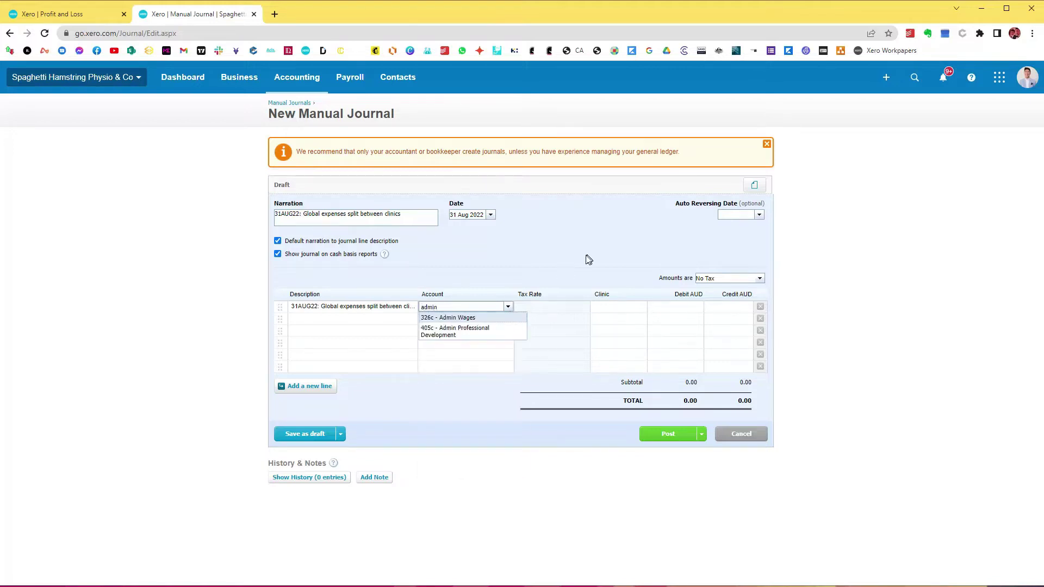
click(481, 333)
click(638, 309)
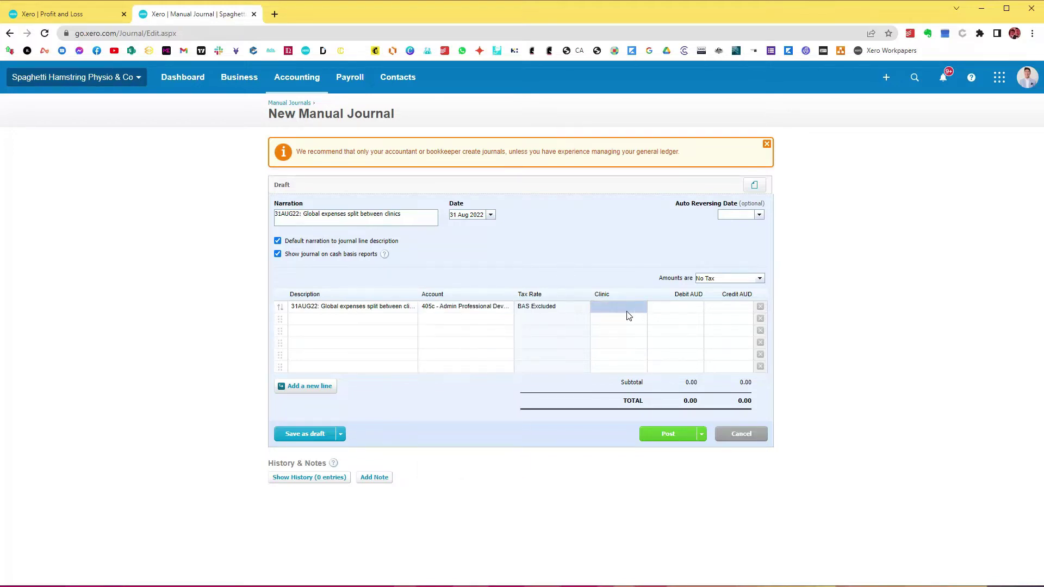
click(638, 306)
click(731, 307)
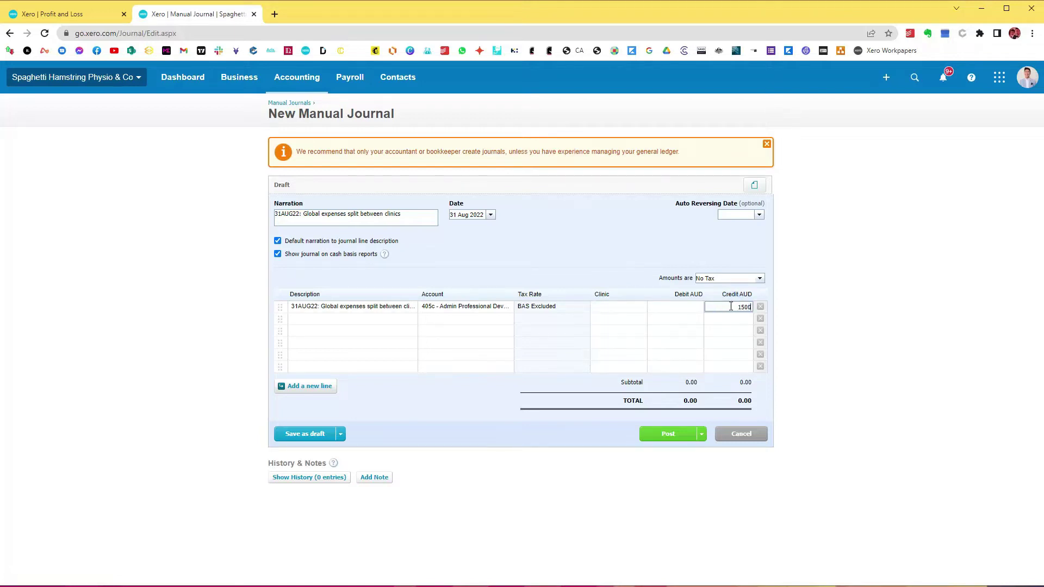
key(Tab)
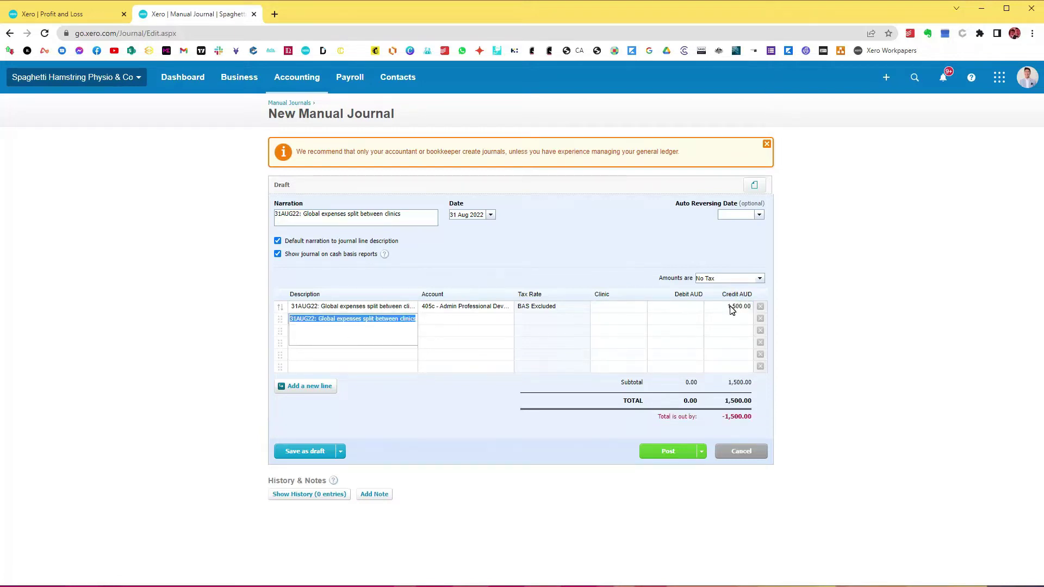
Compare the operating expenses in the Profit and Loss report with the credit line entered in the manual journal
click(121, 12)
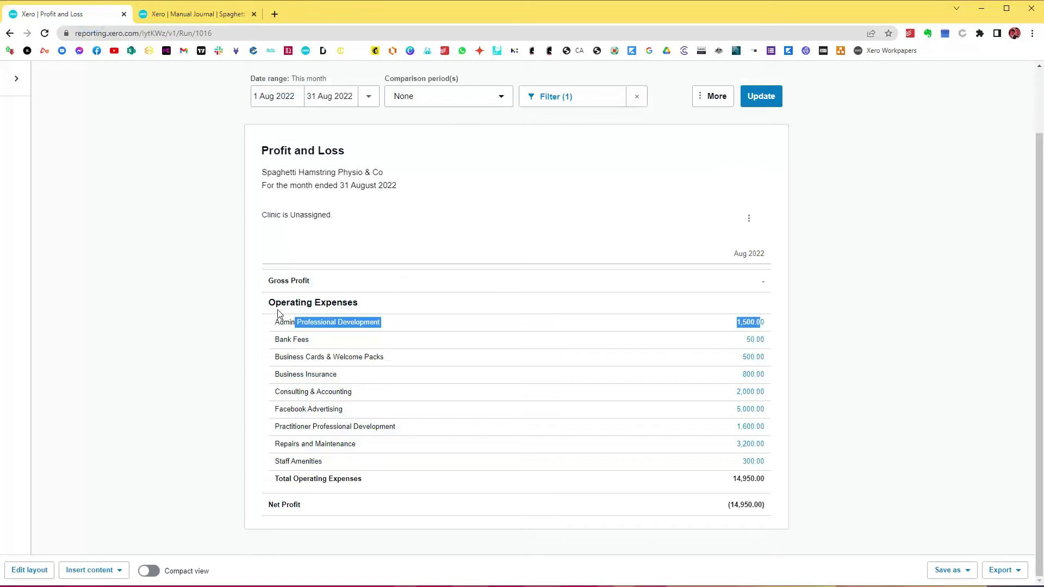
click(832, 314)
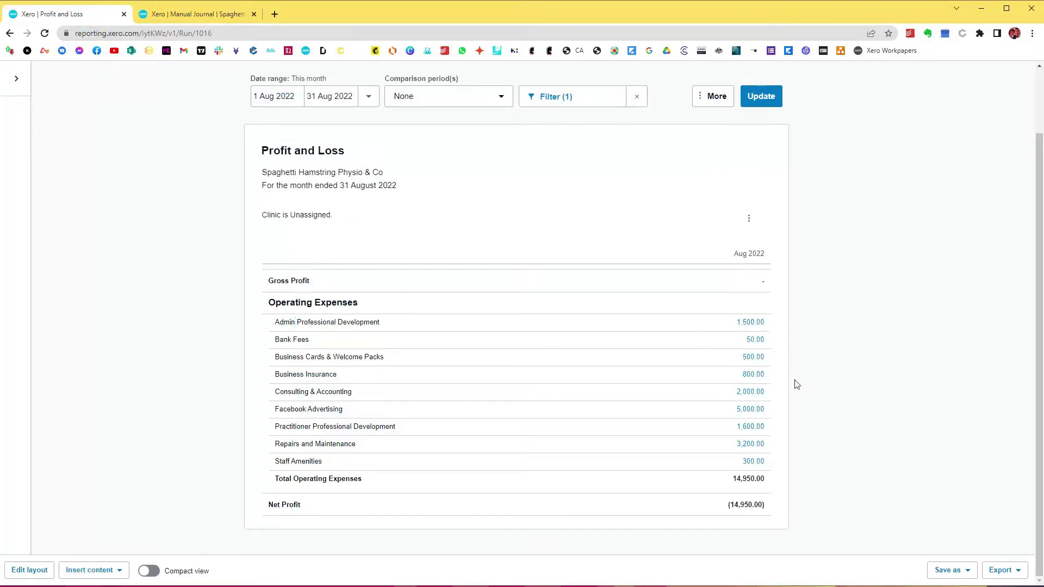
drag(264, 302, 396, 300)
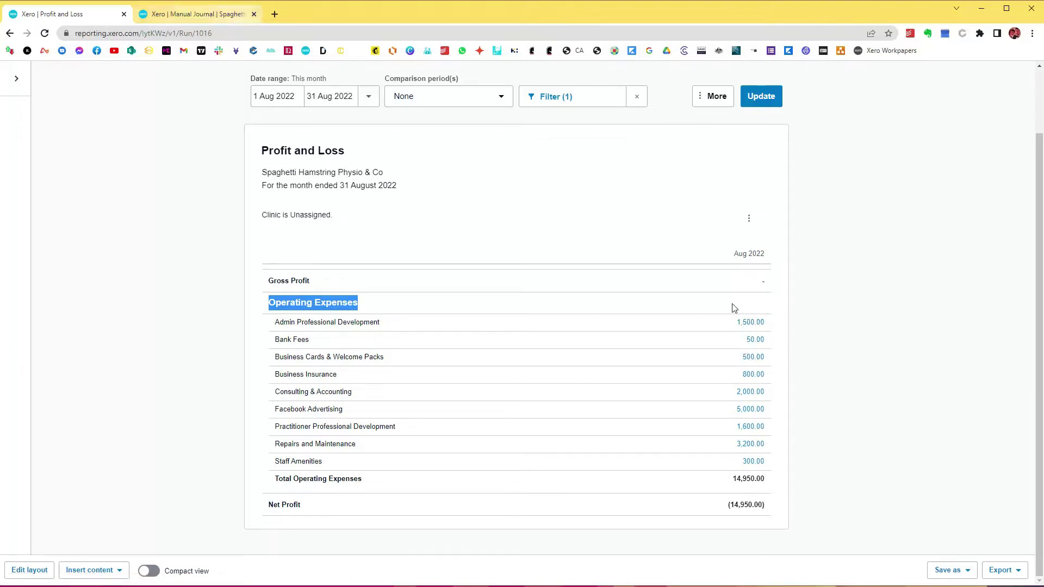
click(299, 309)
drag(268, 302, 372, 303)
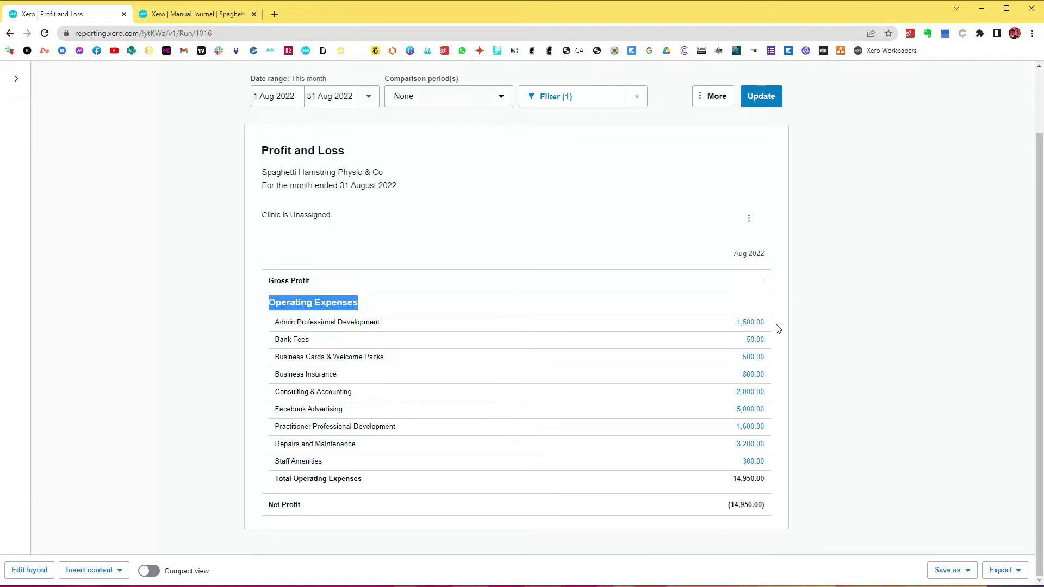
click(204, 14)
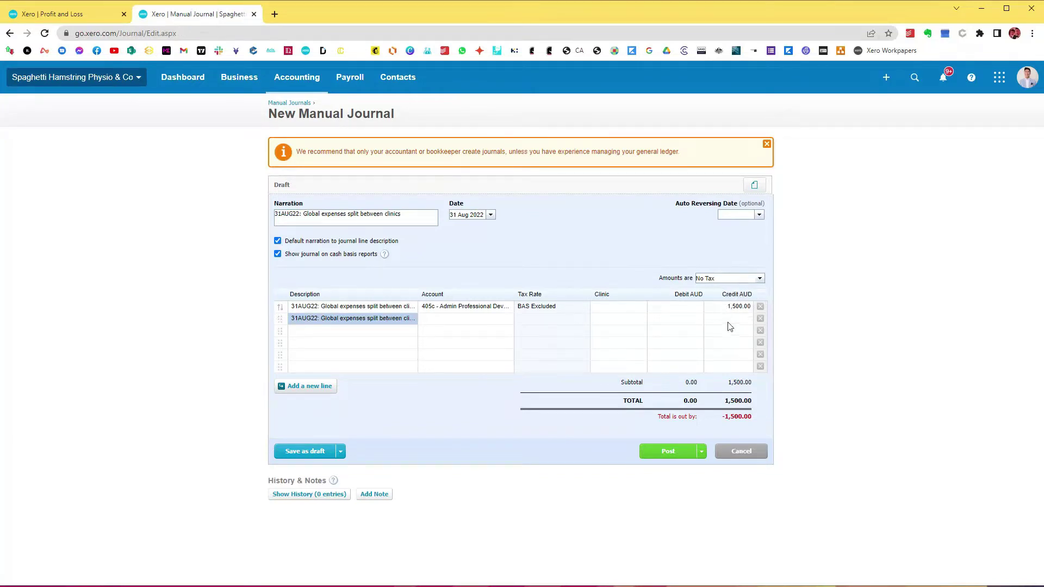
click(110, 10)
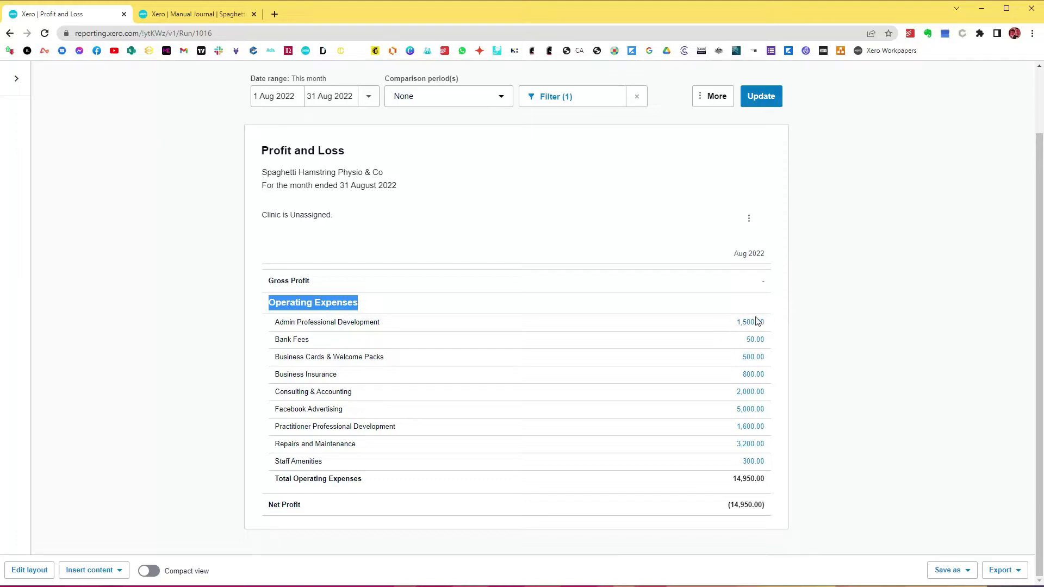
triple_click(380, 325)
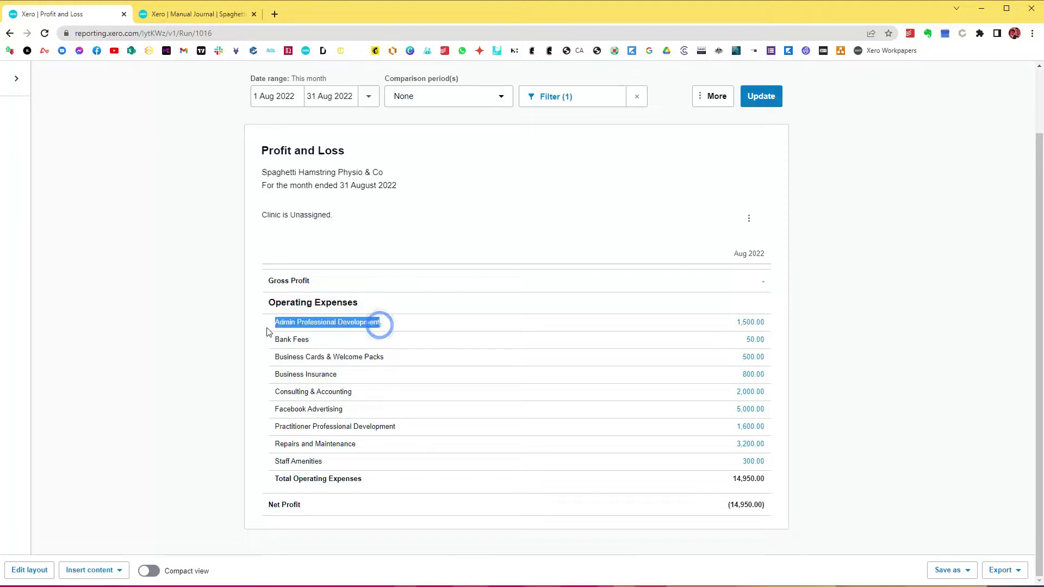
Review the report's Clinic filter options without changing them, and check the first journal line's account, clinic and credit fields
click(568, 96)
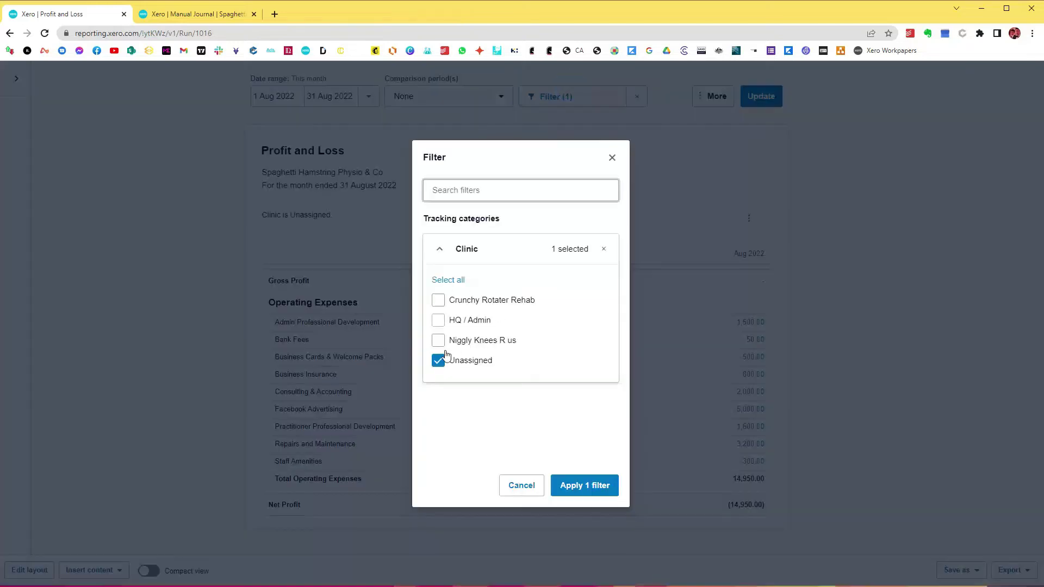
click(524, 485)
click(207, 16)
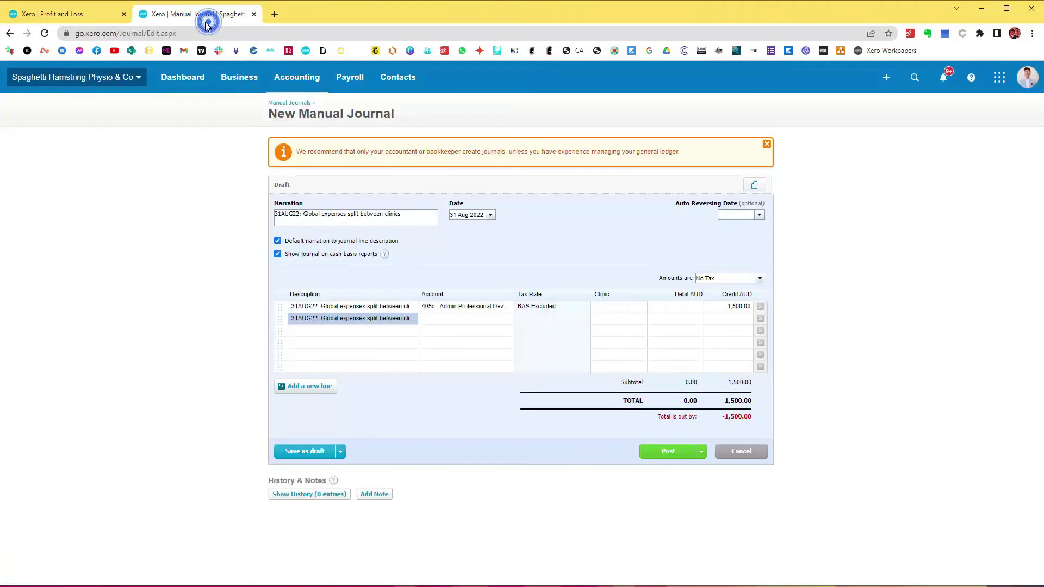
click(462, 307)
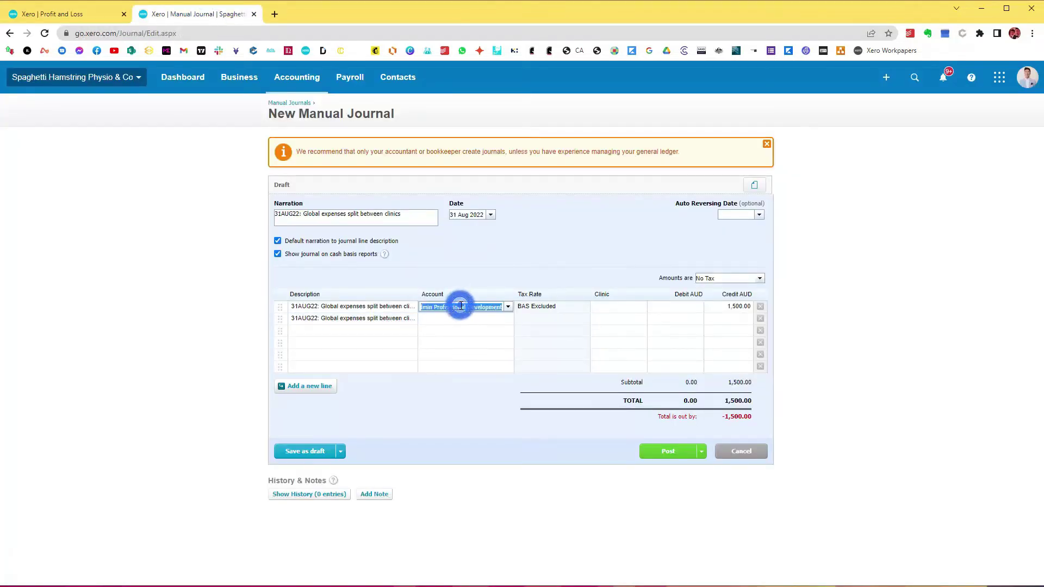
click(626, 307)
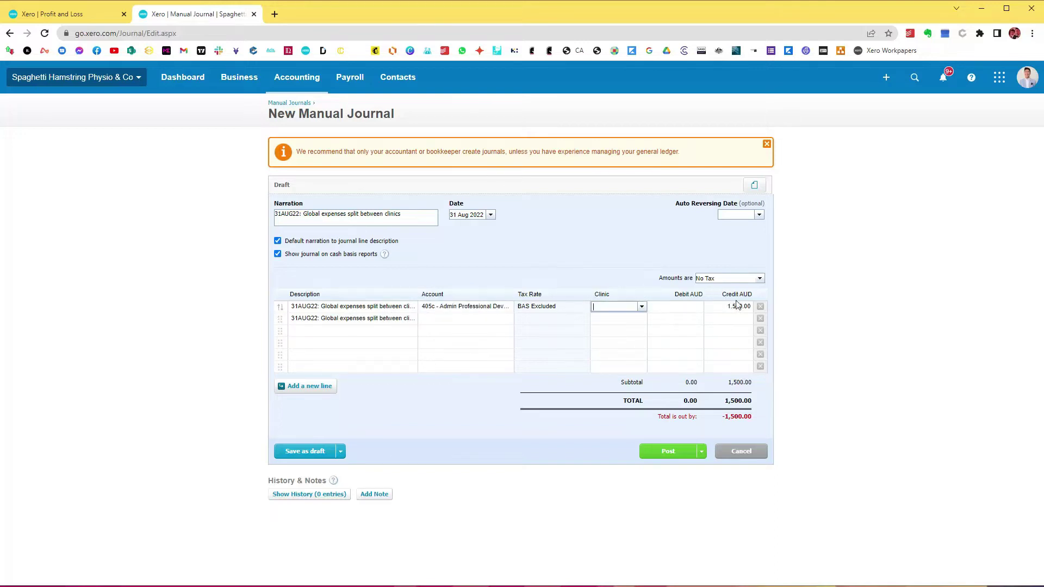
click(719, 294)
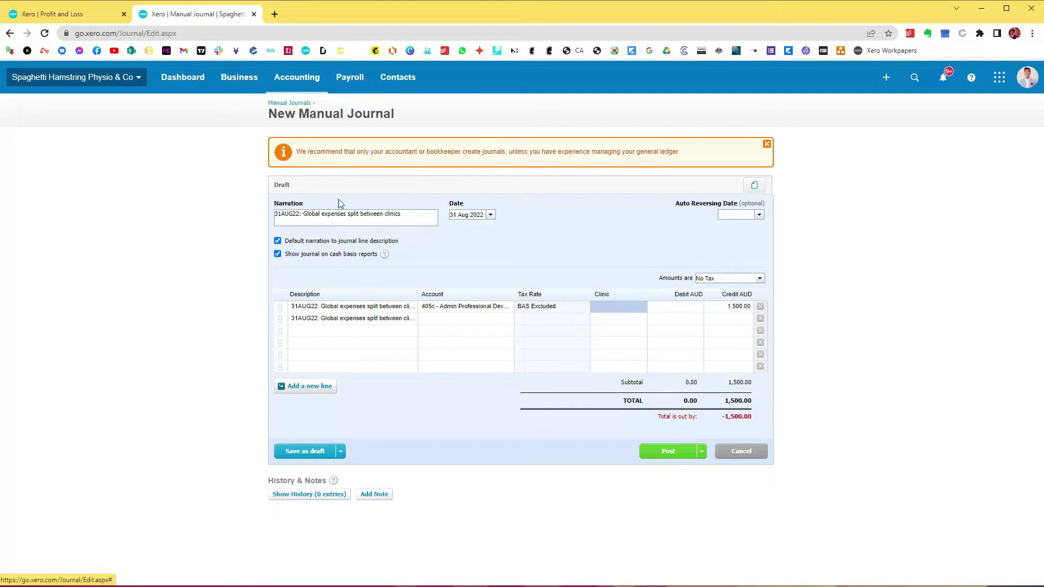
Assign the second journal line to 405c - Admin Professional Development and Crunchy Rotater Rehab, with a debit of half of 1500 (750.00)
click(466, 321)
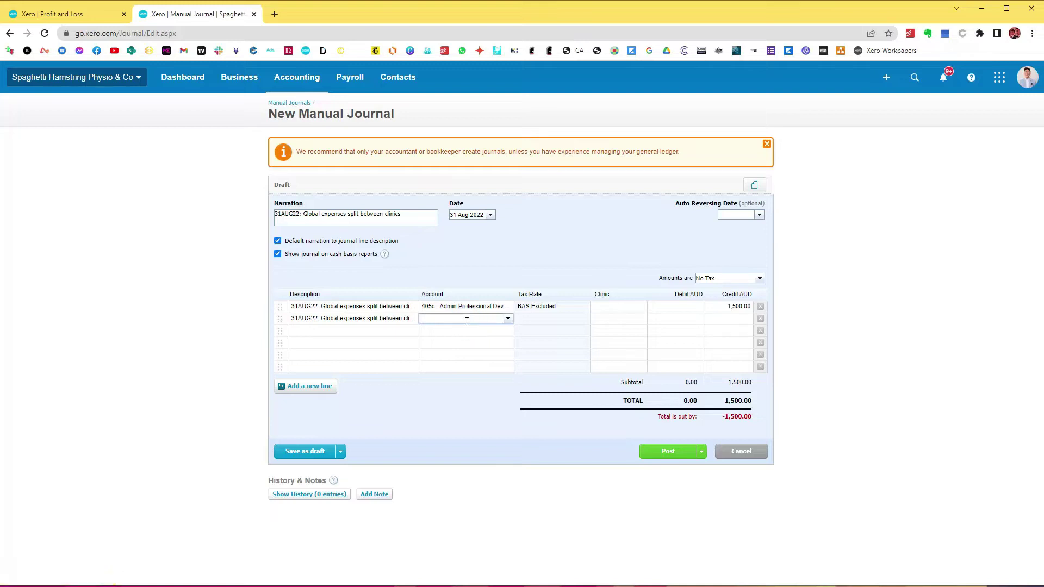
text(405)
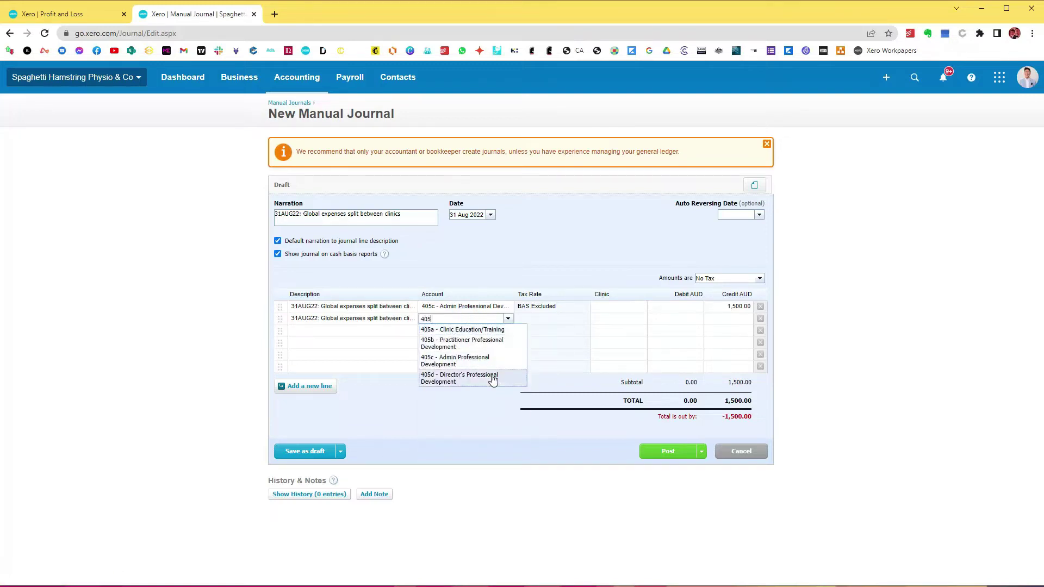
click(487, 359)
click(637, 322)
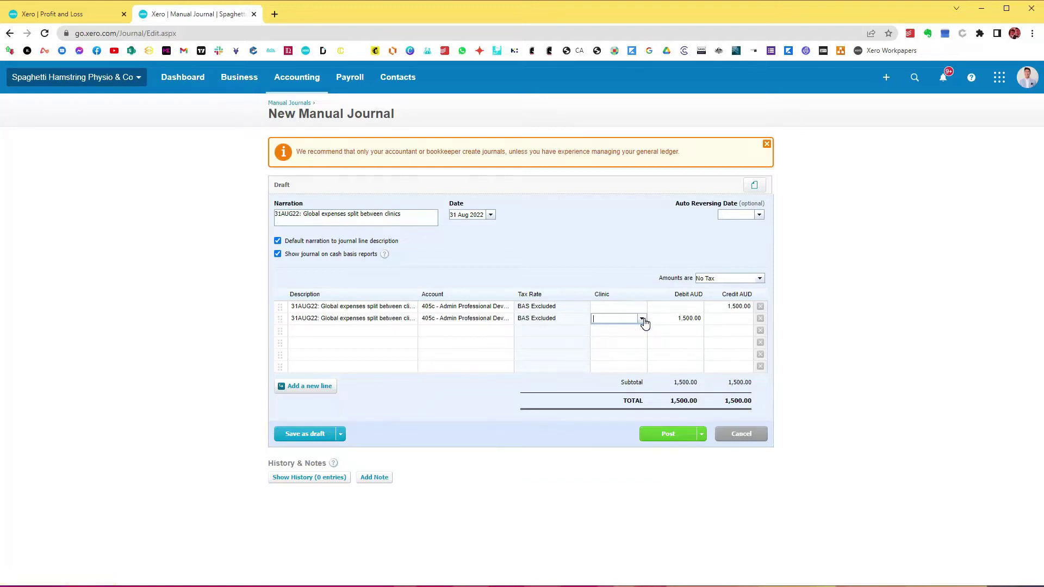
click(642, 320)
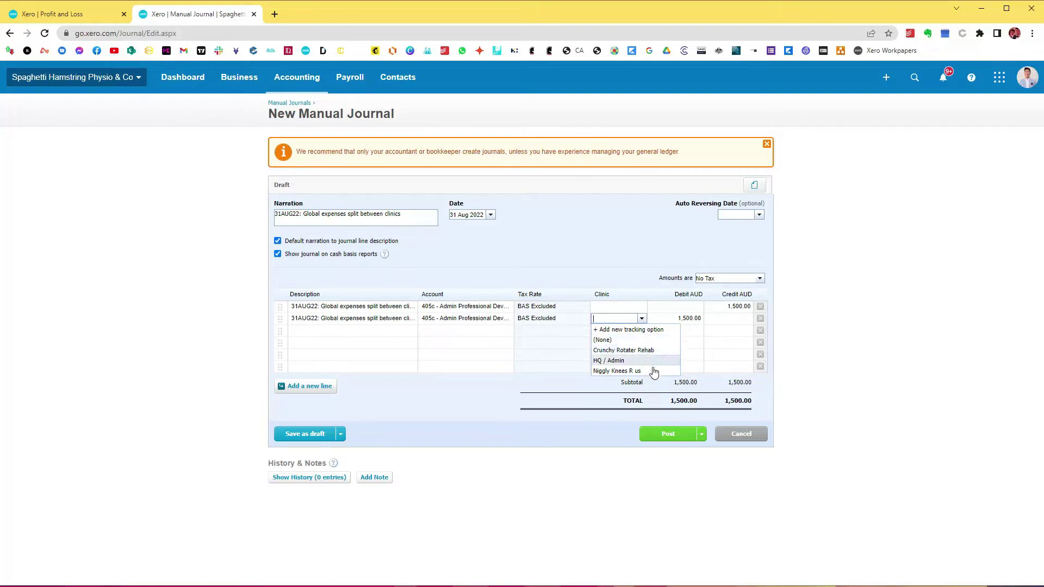
click(647, 350)
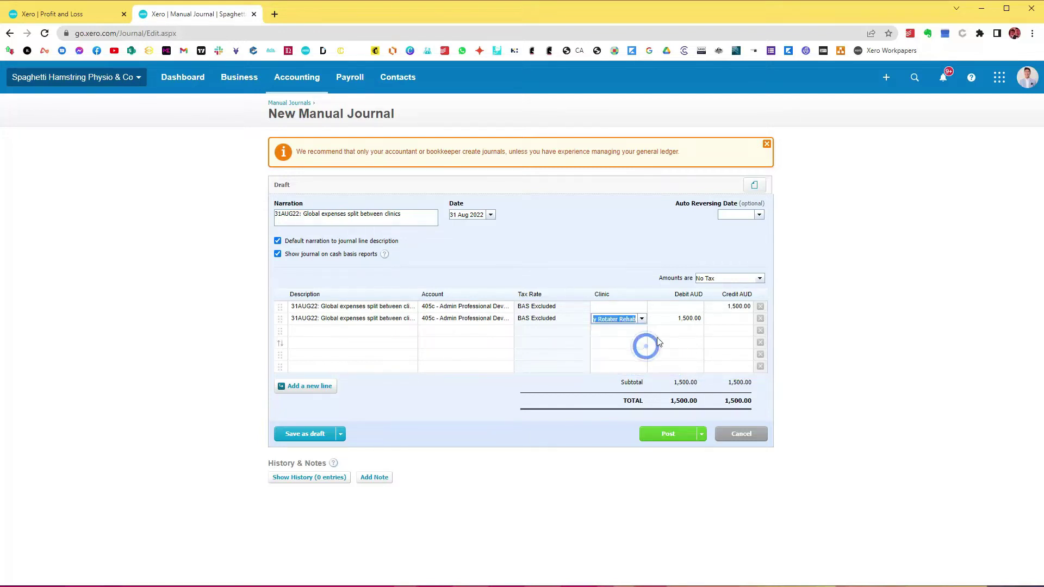
click(679, 321)
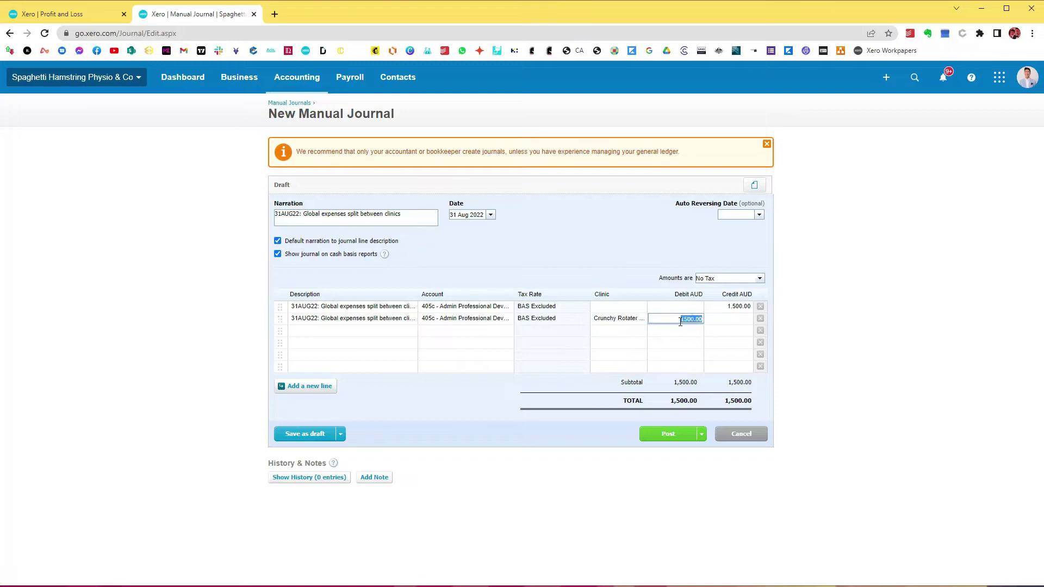
text(1500/2)
click(723, 320)
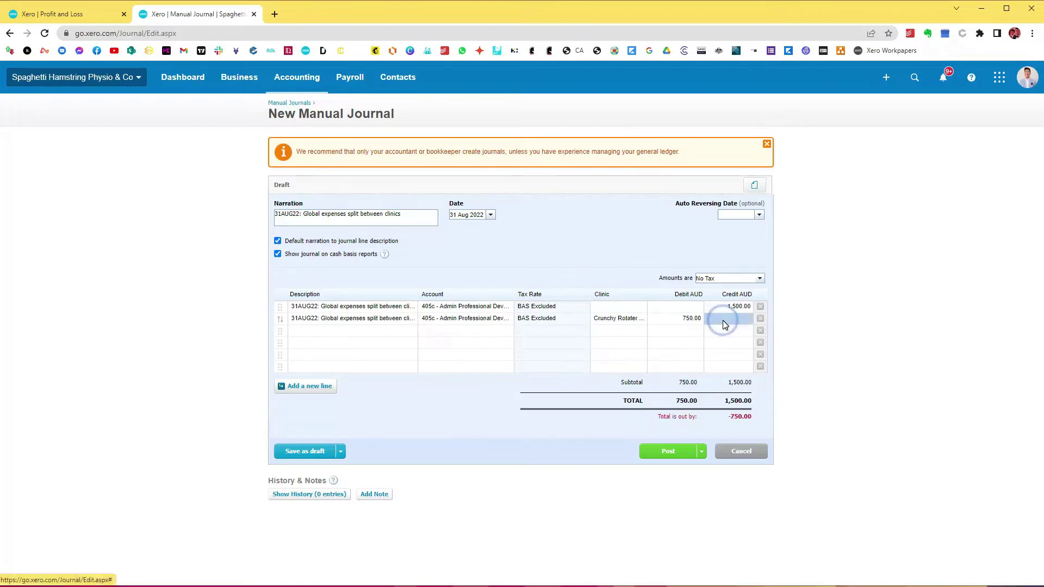
Add a third journal line for 405c - Admin Professional Development, assigned to Niggly Knees R us with the 750.00 balancing debit
click(387, 328)
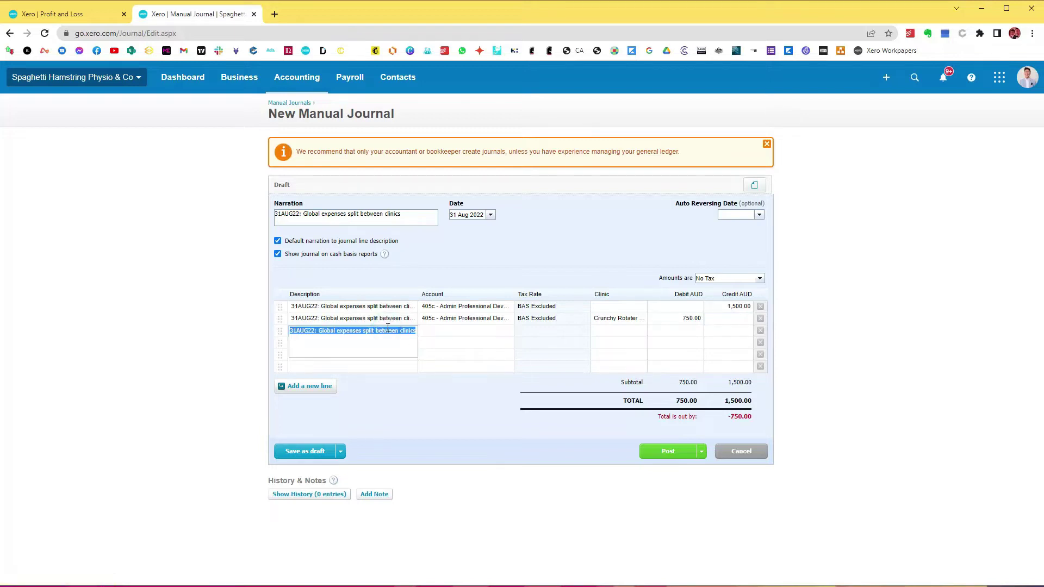
key(Tab)
text(405c)
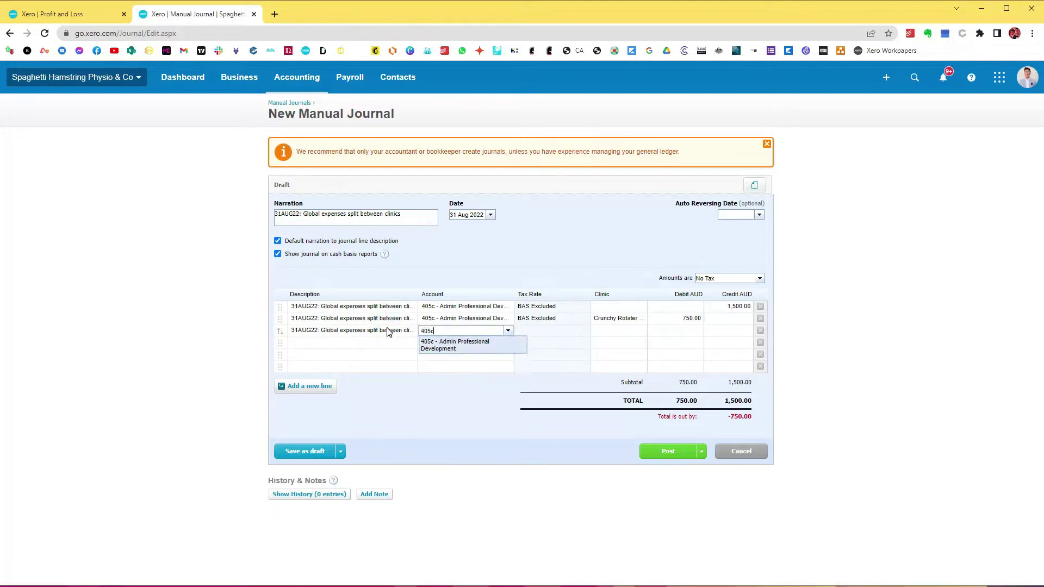
key(Tab)
click(641, 330)
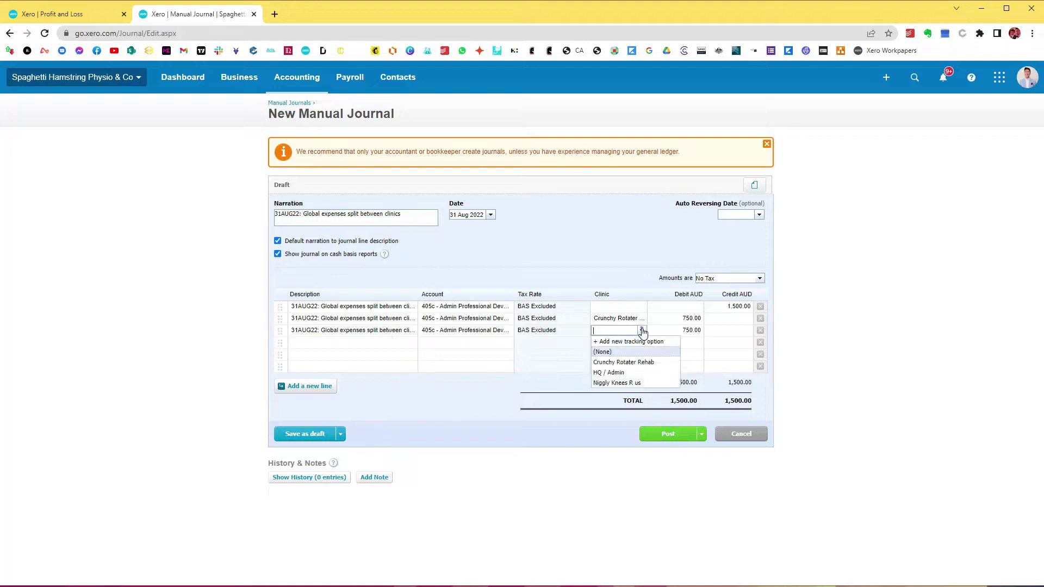
click(634, 384)
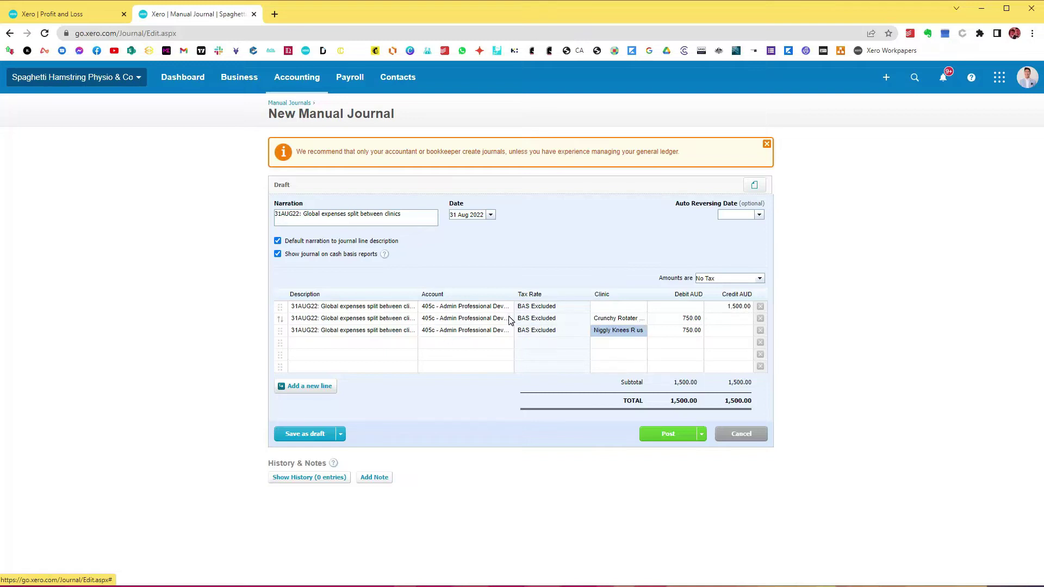
click(619, 319)
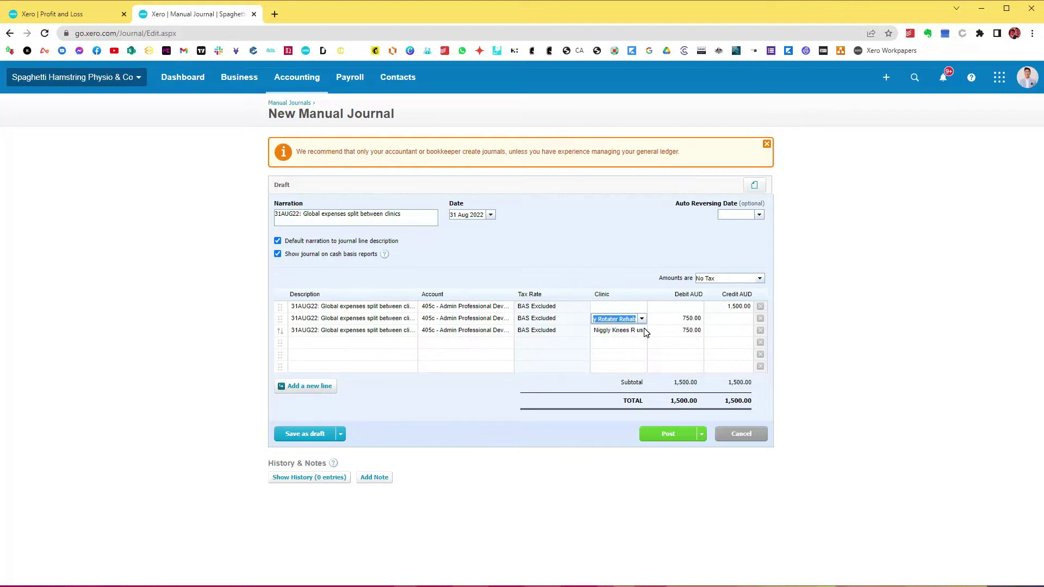
click(858, 319)
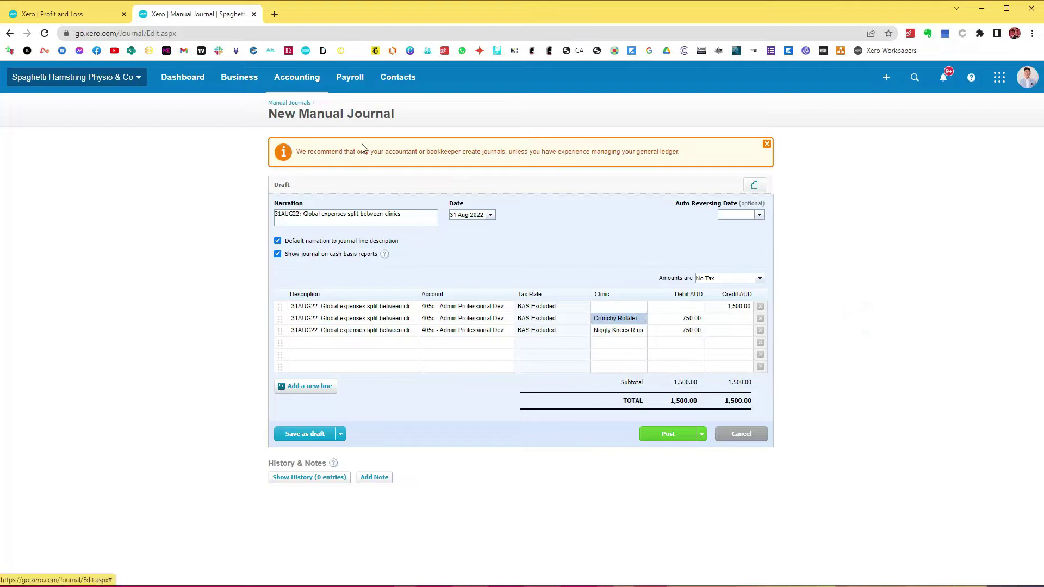
Look up Business Cards & Welcome Packs in the report and credit 500 to account 400e on the fourth journal line, leaving the clinic blank
click(75, 13)
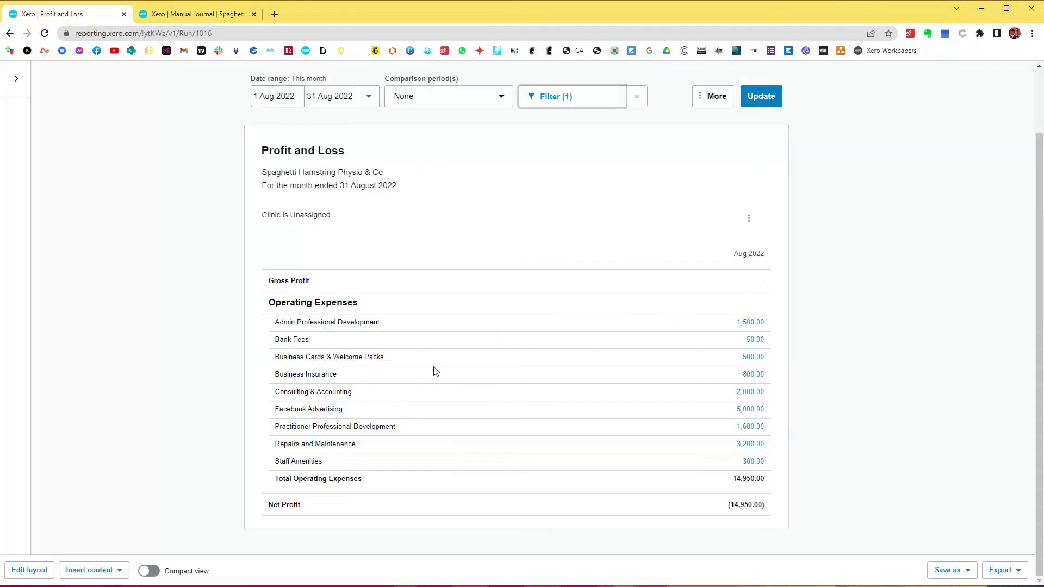
drag(297, 356, 396, 360)
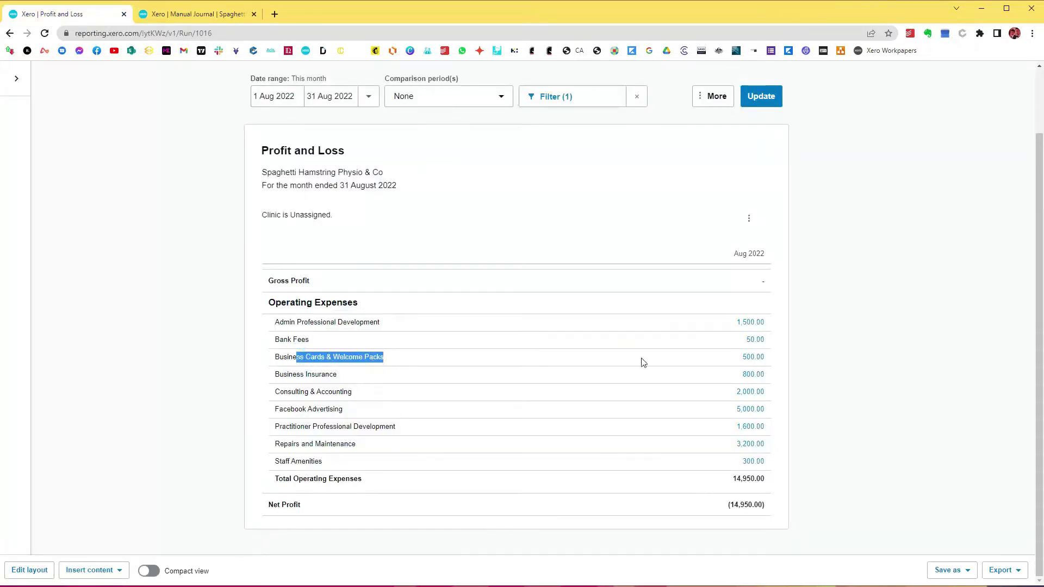
click(196, 14)
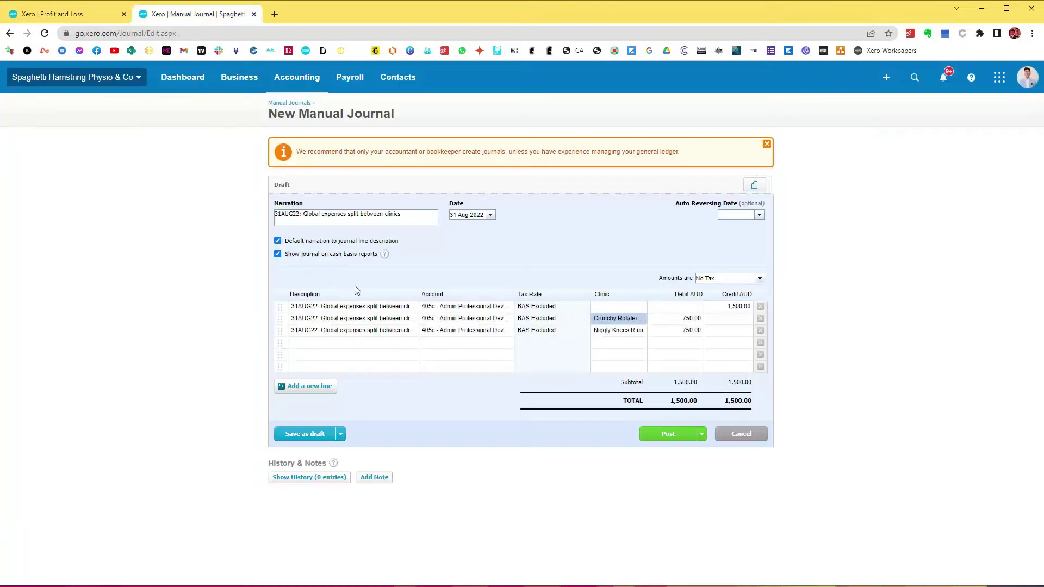
click(351, 341)
key(Tab)
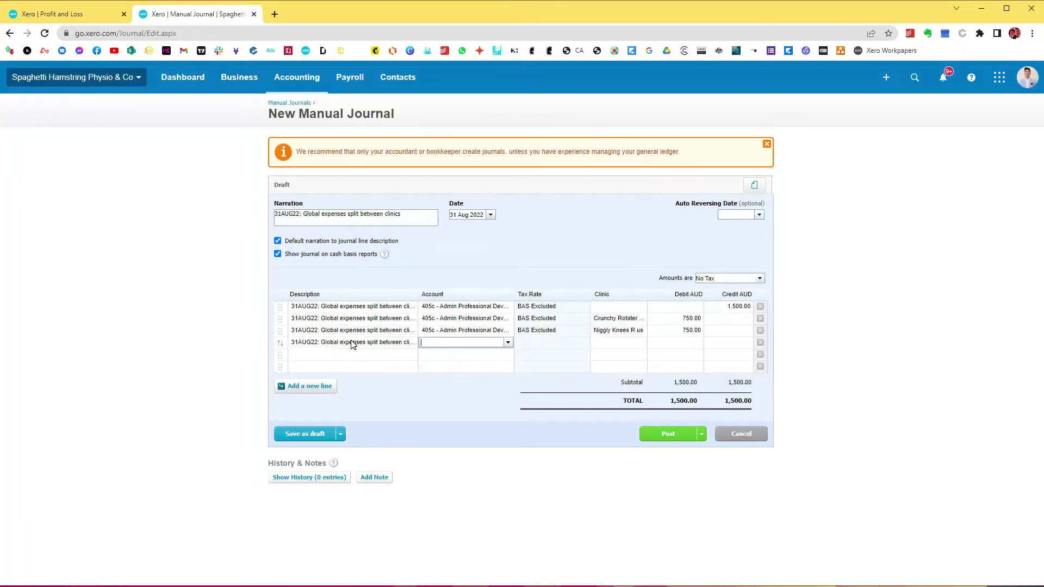
text(bus)
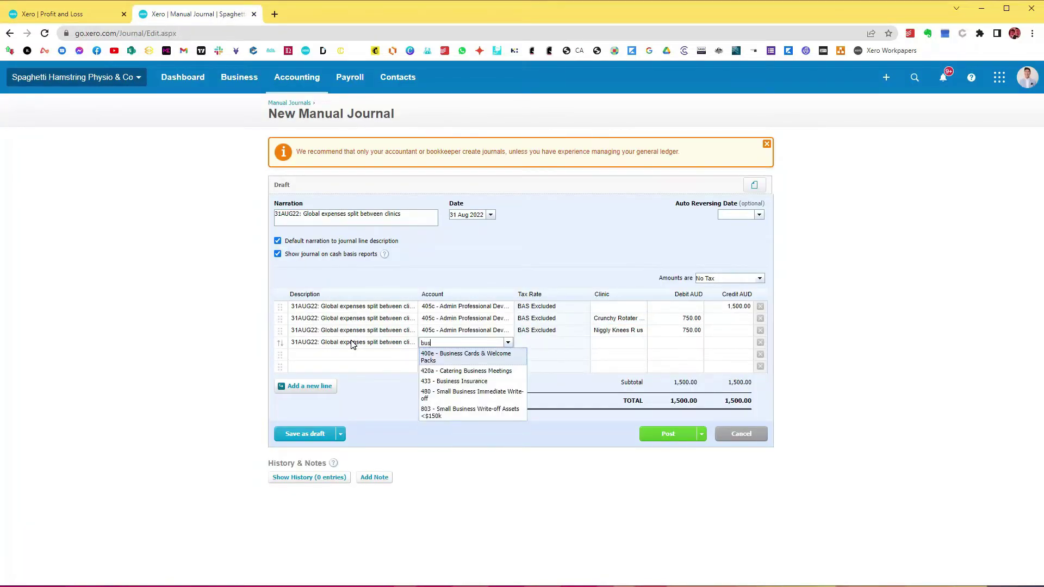
key(Tab)
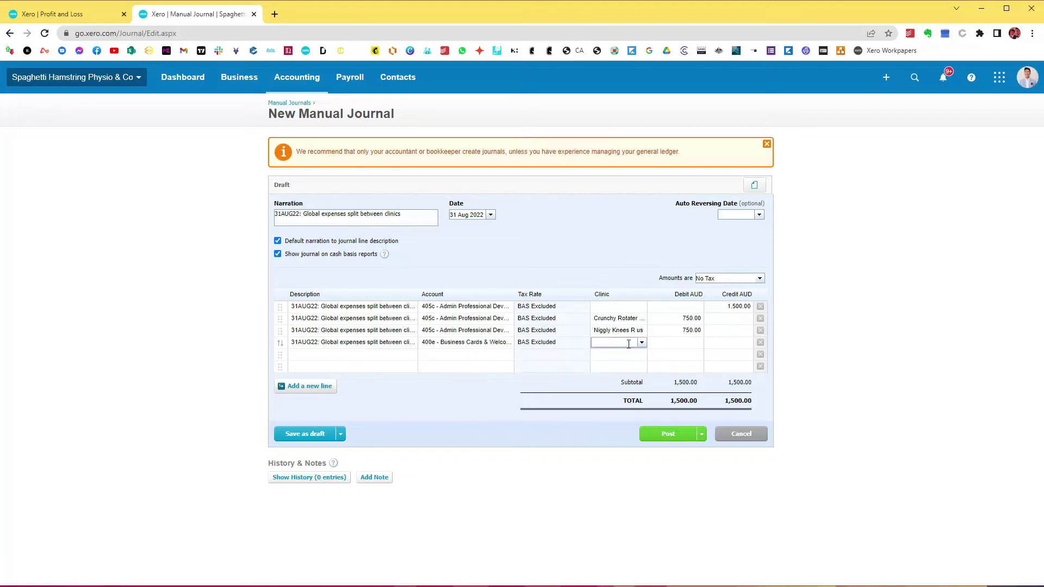
key(Tab)
click(735, 344)
key(Tab)
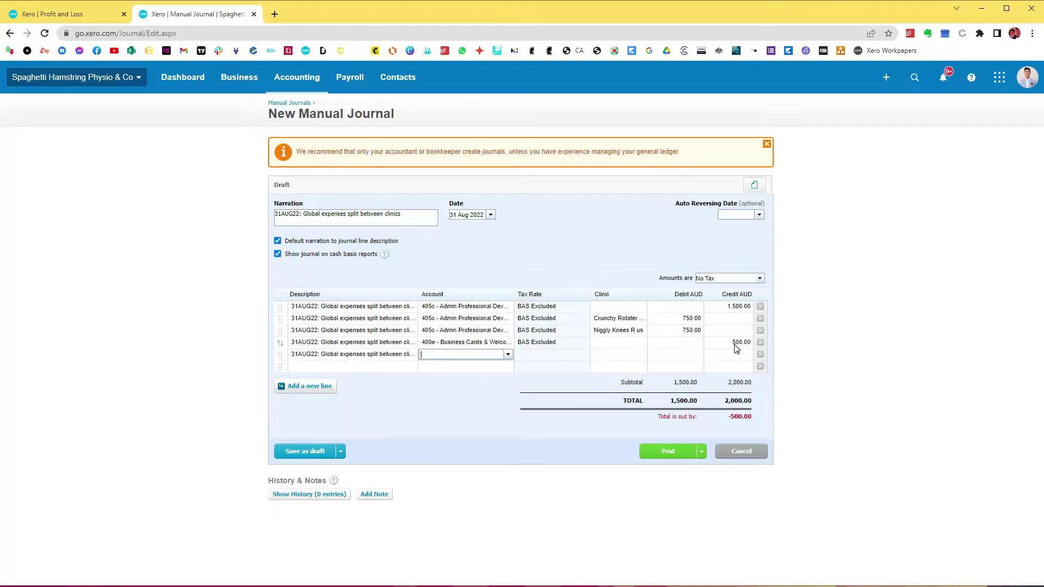
Assign the fifth journal line to 400e - Business Cards & Welcome Packs and Crunchy Rotater Rehab, with a debit of half of 500 (250.00)
text(400e)
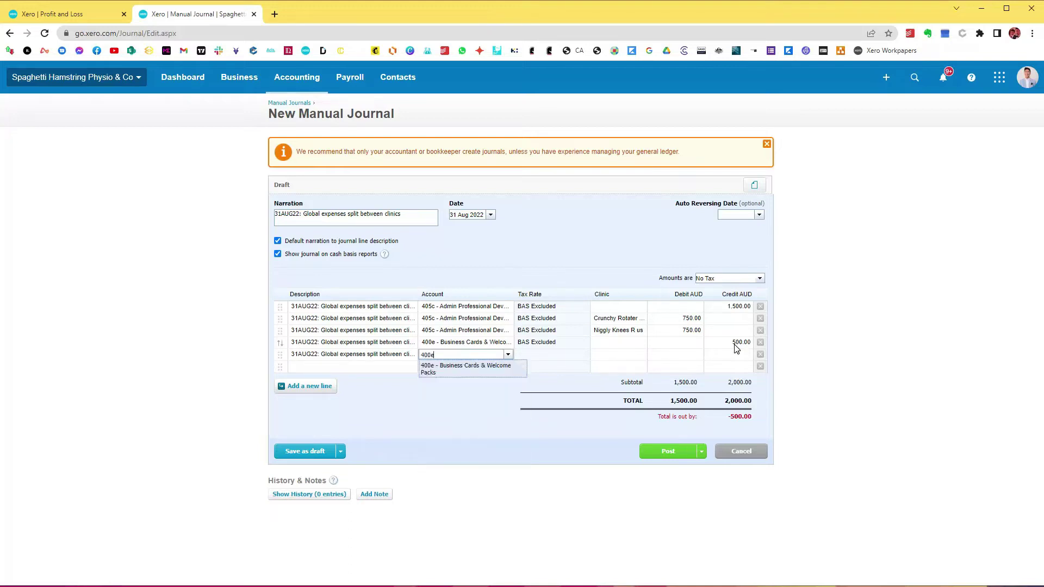
key(Tab)
click(641, 354)
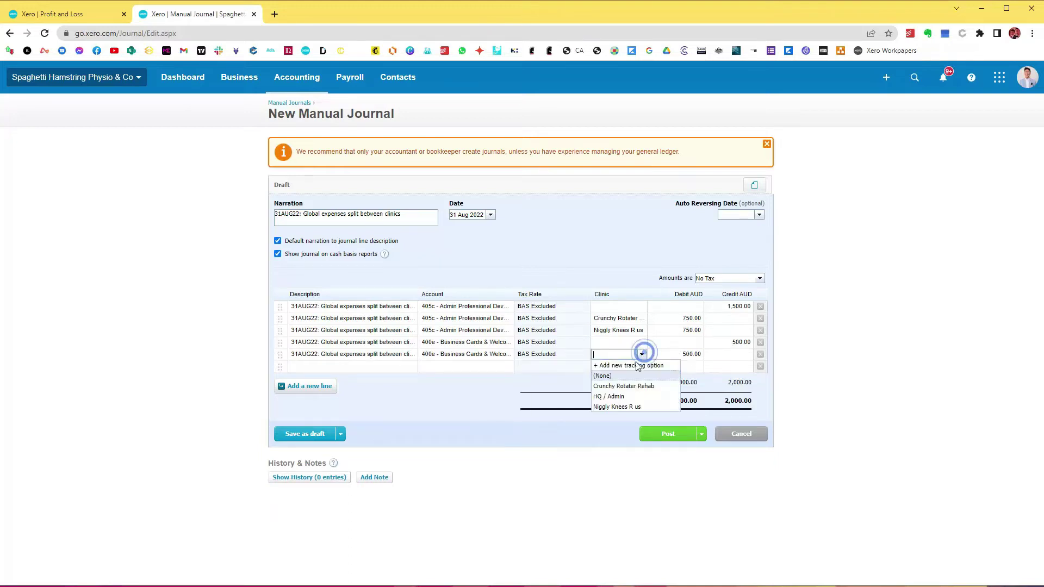
click(620, 386)
click(692, 352)
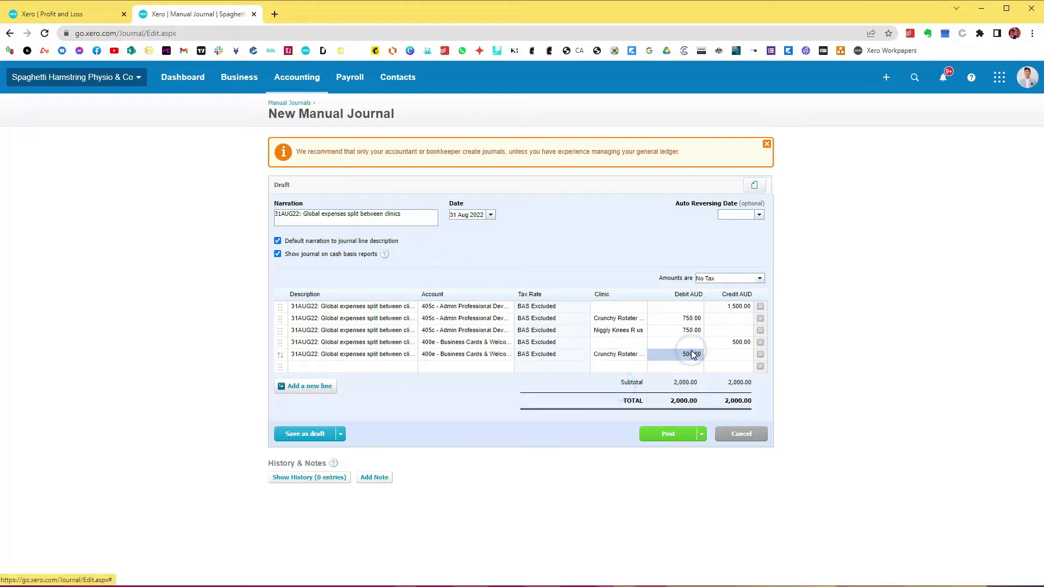
text(55)
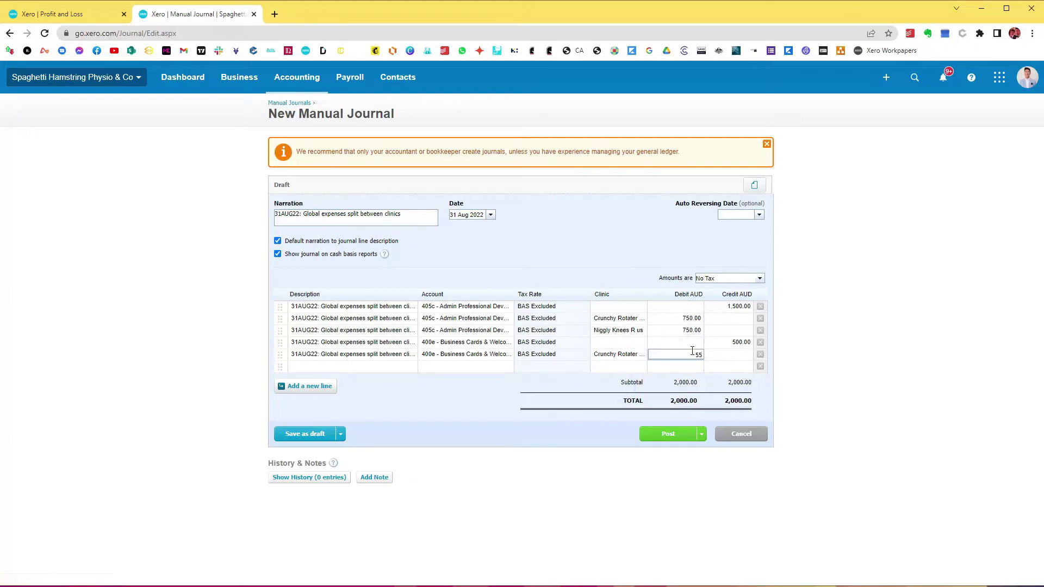
text(0/2)
key(Tab)
key(Tab)
key(Tab)
key(Tab)
key(Escape)
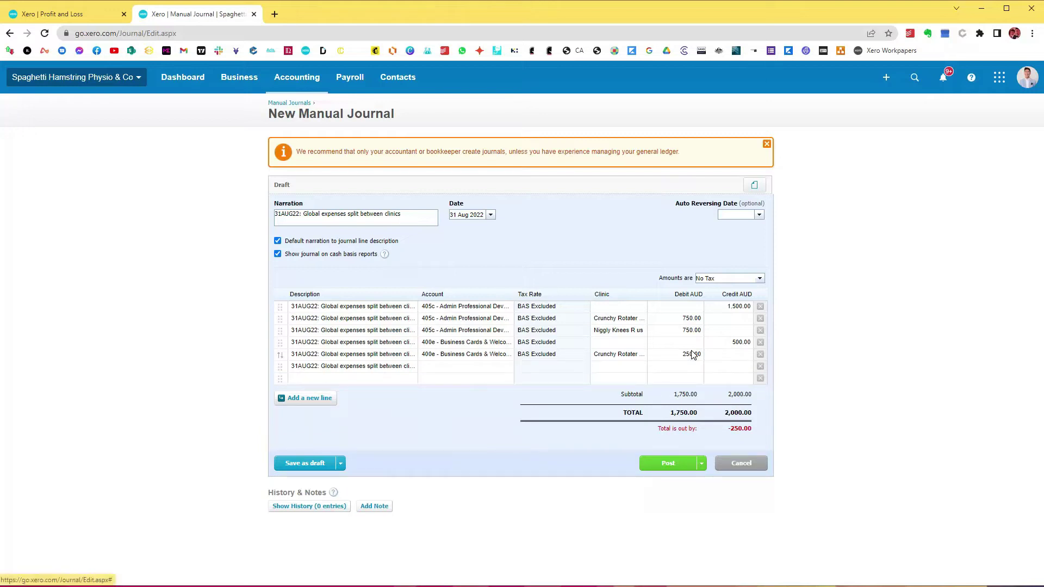
Assign the sixth journal line to 400e and Niggly Knees R us with the 250.00 balancing debit, and review the remaining expenses in the report
click(482, 365)
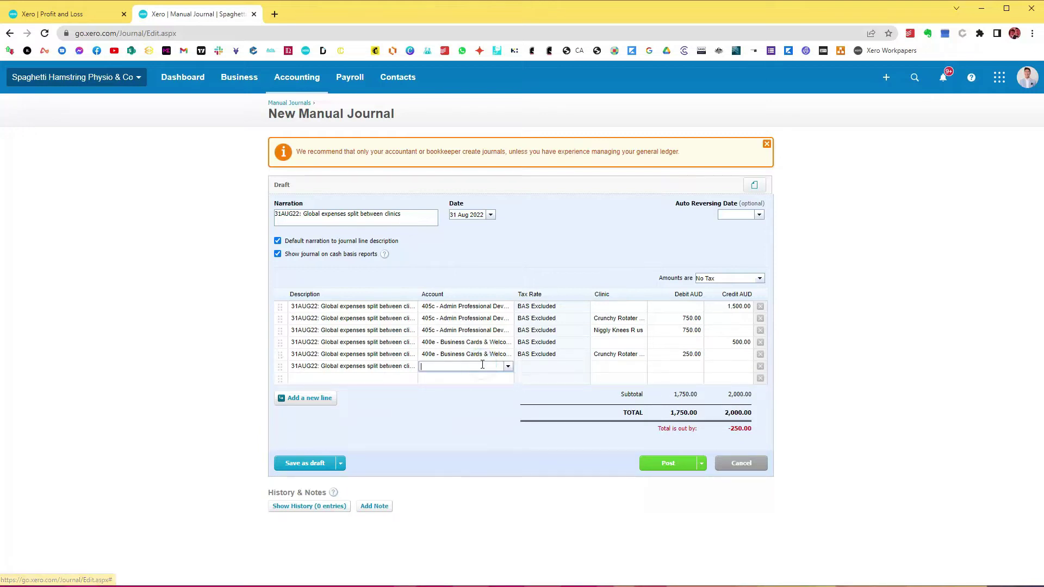
text(400e)
key(Tab)
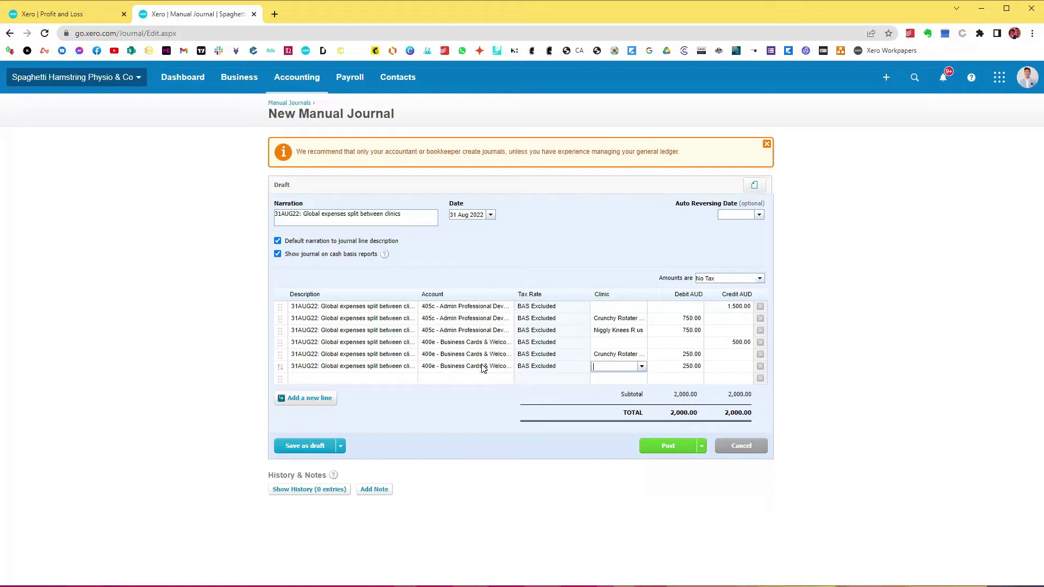
text(nig)
key(Tab)
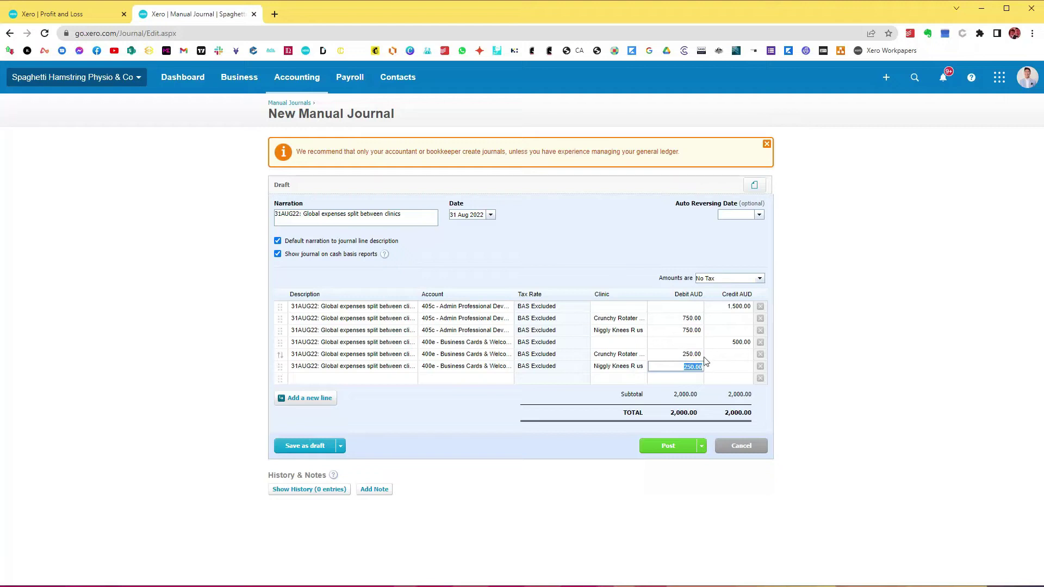
click(76, 14)
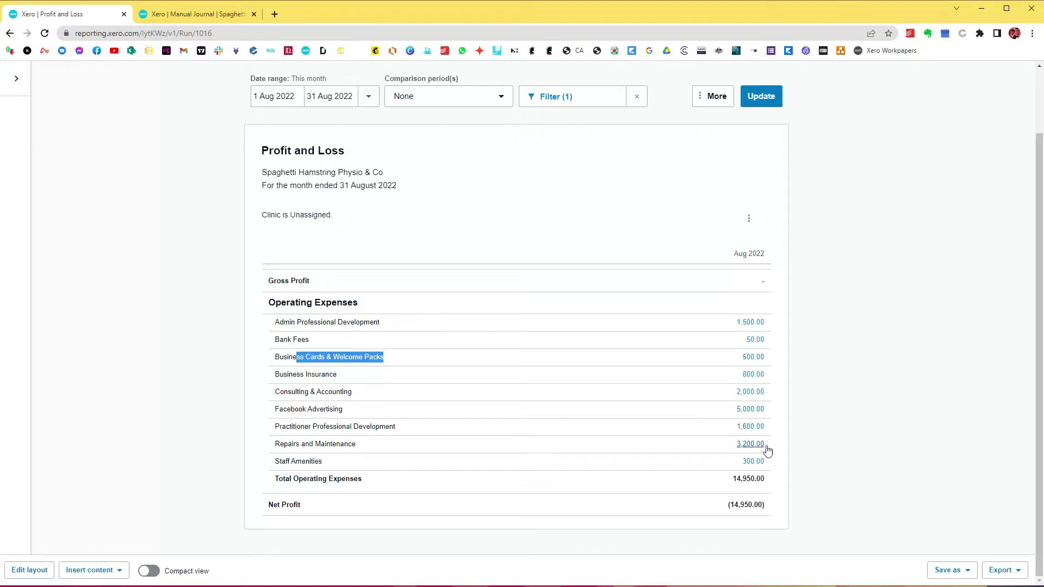
click(199, 16)
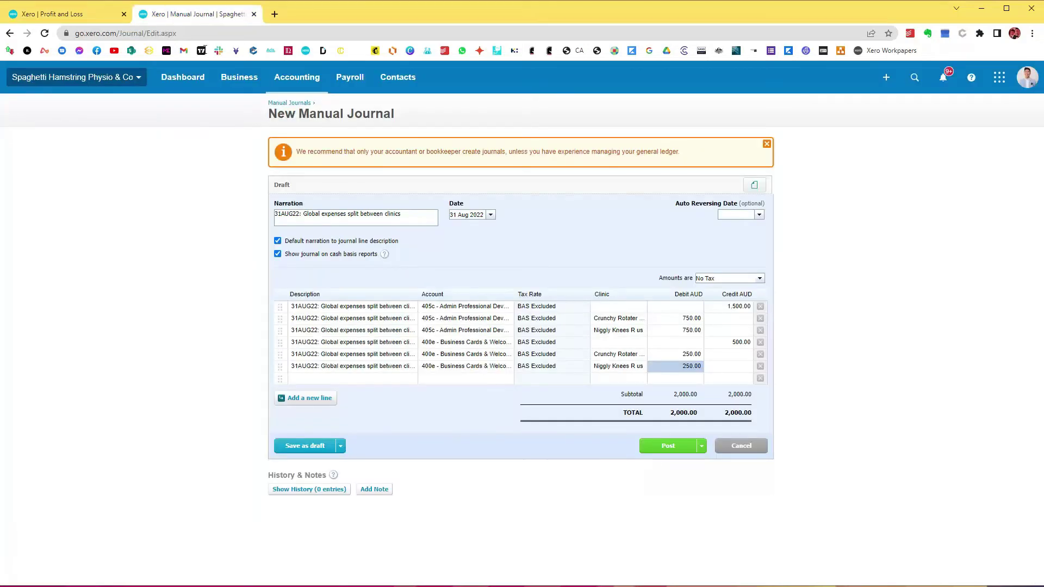
Credit 1600 to 405b - Practitioner Professional Development on the seventh journal line with no clinic, and check the amount against the Profit and Loss report
click(348, 379)
key(Tab)
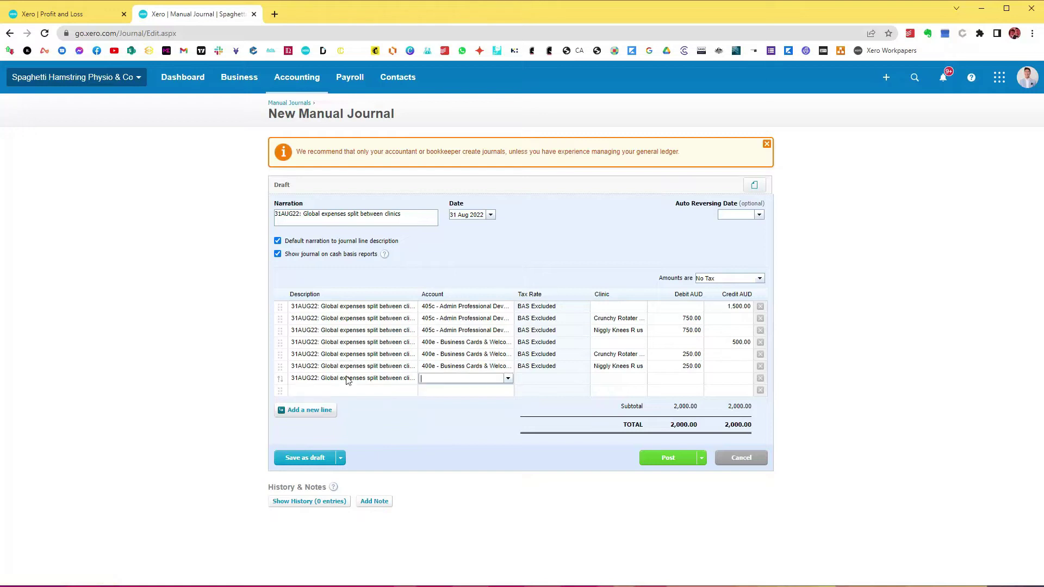
text(prac)
key(Down)
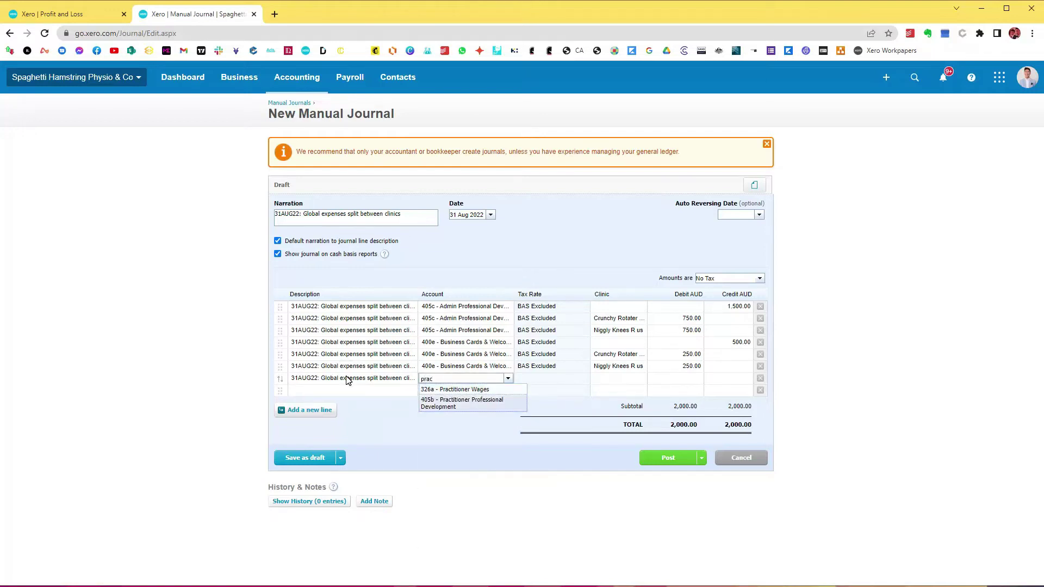
key(Tab)
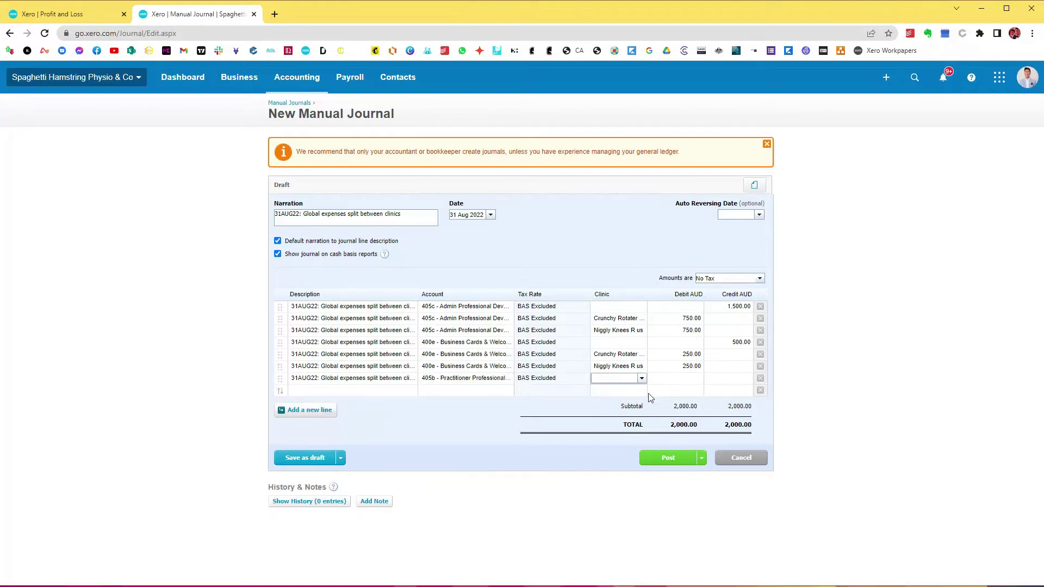
click(724, 378)
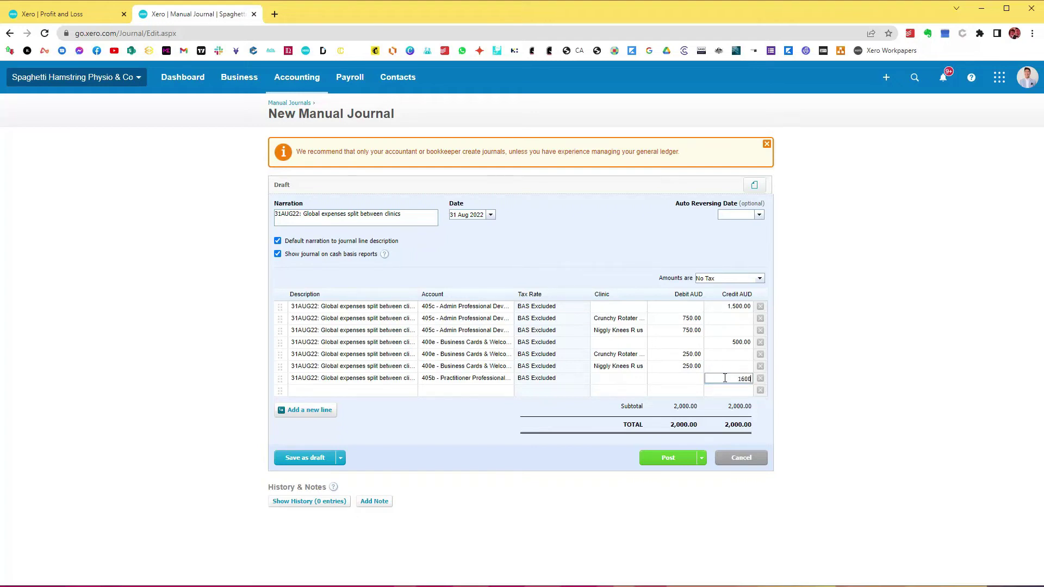
key(Tab)
click(60, 13)
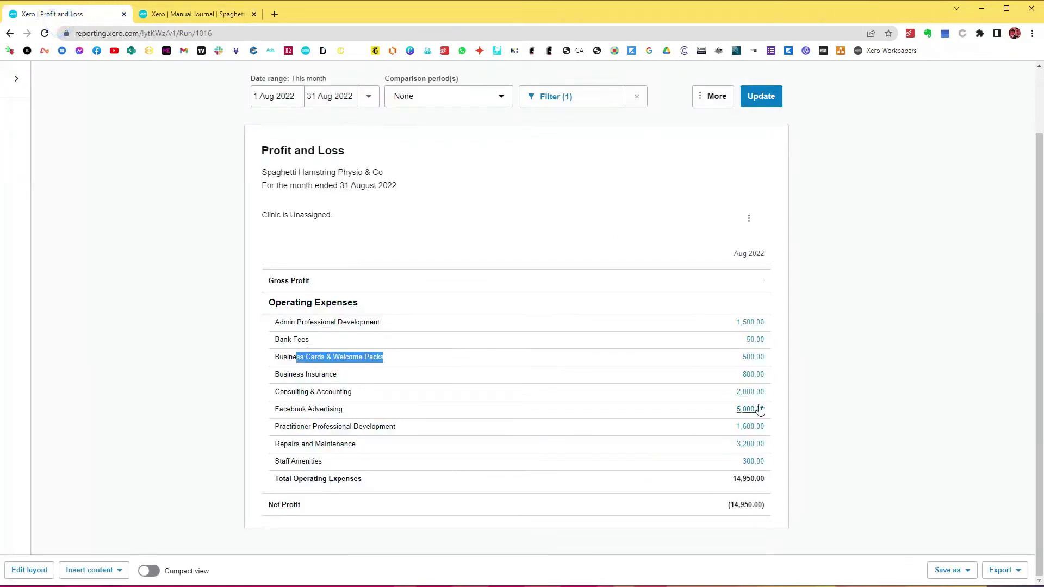
click(197, 20)
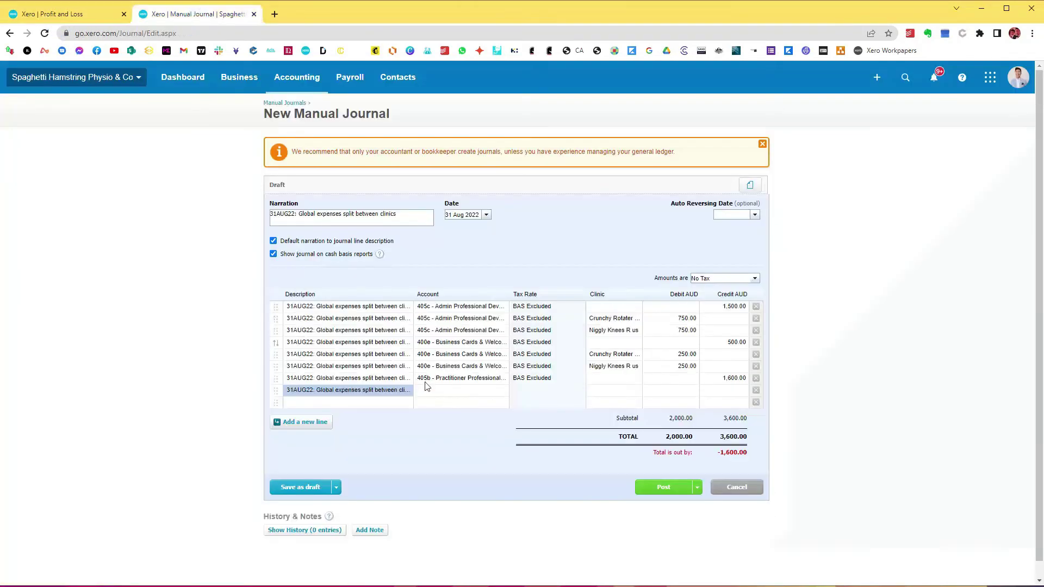
Assign the eighth journal line to 405b and Crunchy Rotater Rehab, with a debit of two thirds of 1600 (1,066.67)
click(452, 390)
text(40)
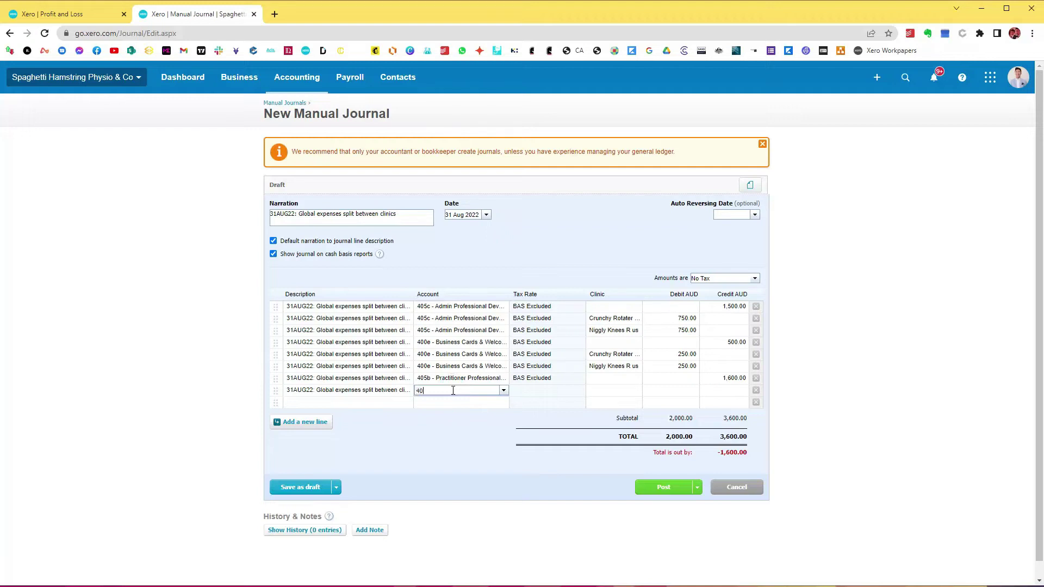
text(5b)
key(Tab)
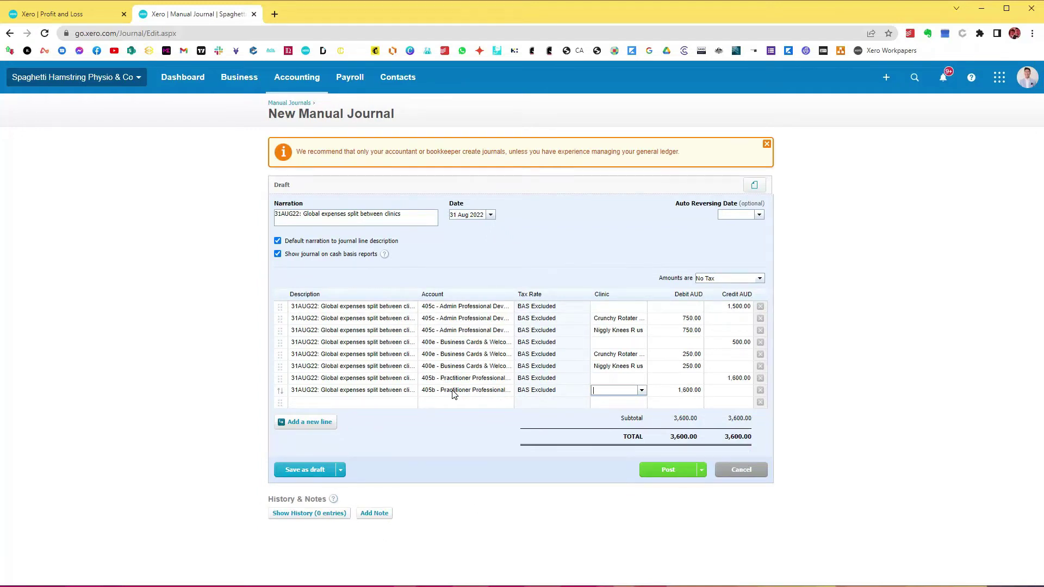
text(crun)
key(Tab)
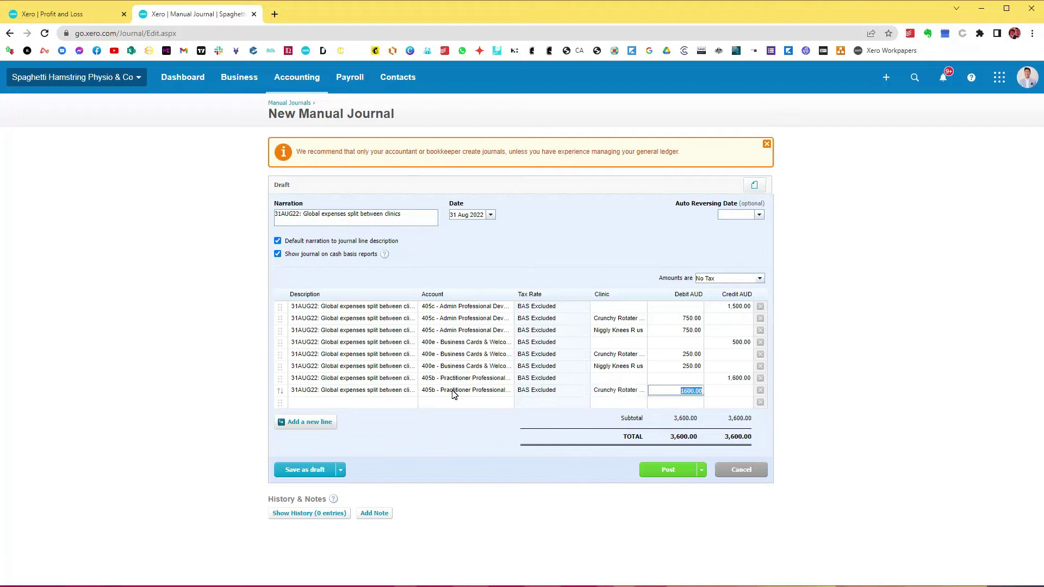
text(1600/3*2)
key(Tab)
Assign the ninth journal line to 405b - Practitioner Professional Development and Niggly Knees R us with the 533.33 balancing debit
text(40)
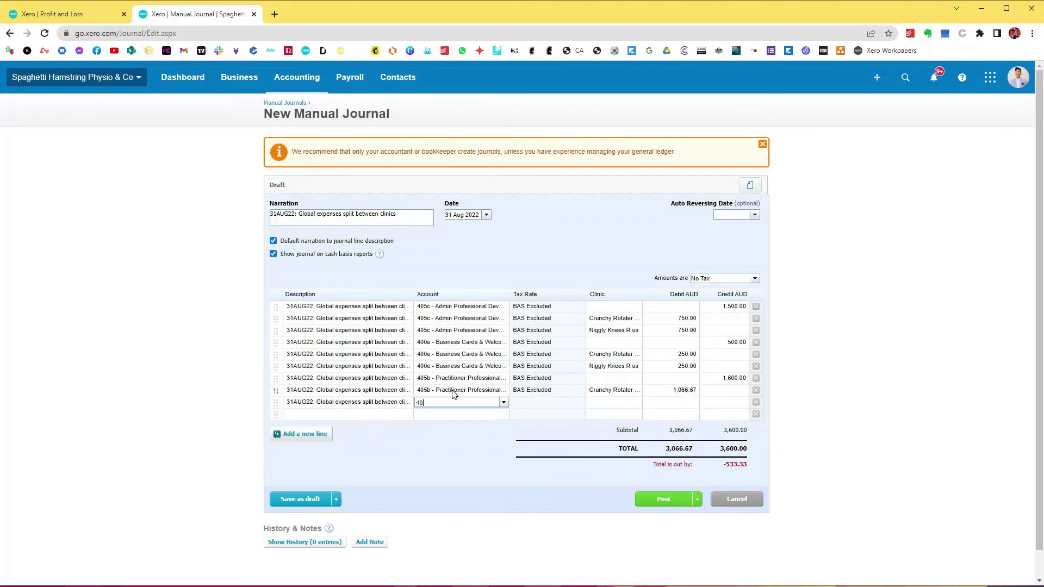
text(5)
key(Down)
key(Tab)
key(Tab)
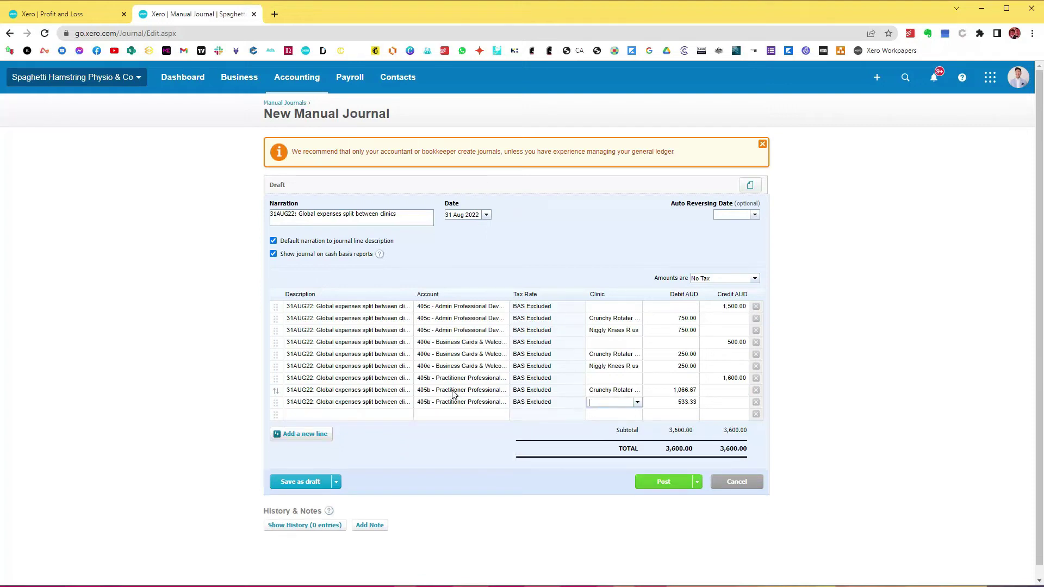
text(nig)
key(Tab)
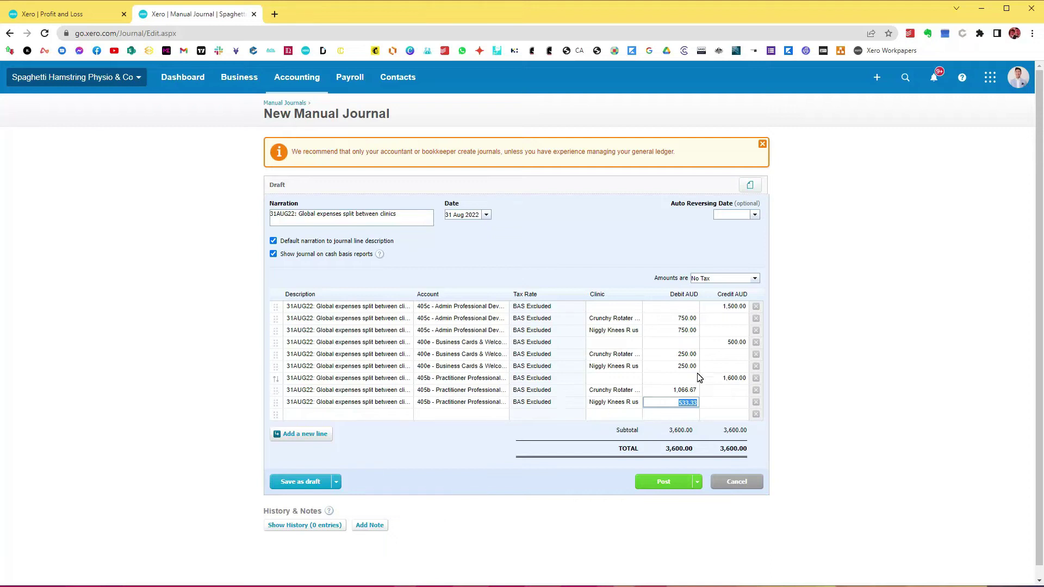
key(Tab)
key(Tab)
key(Tab)
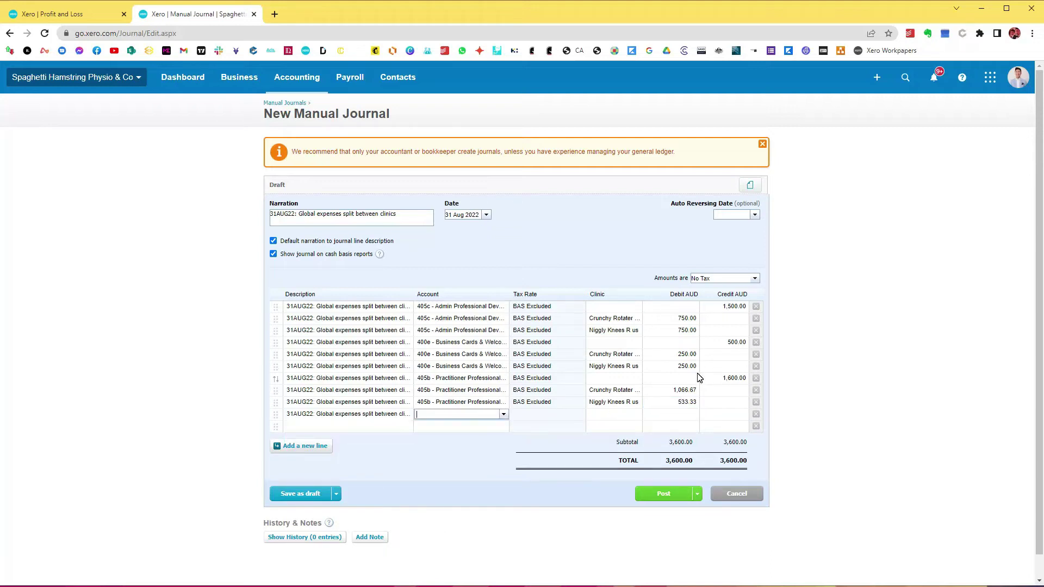
Look up Consulting & Accounting in the report and credit 2000 to account 412 on the tenth journal line, leaving the clinic blank
click(66, 14)
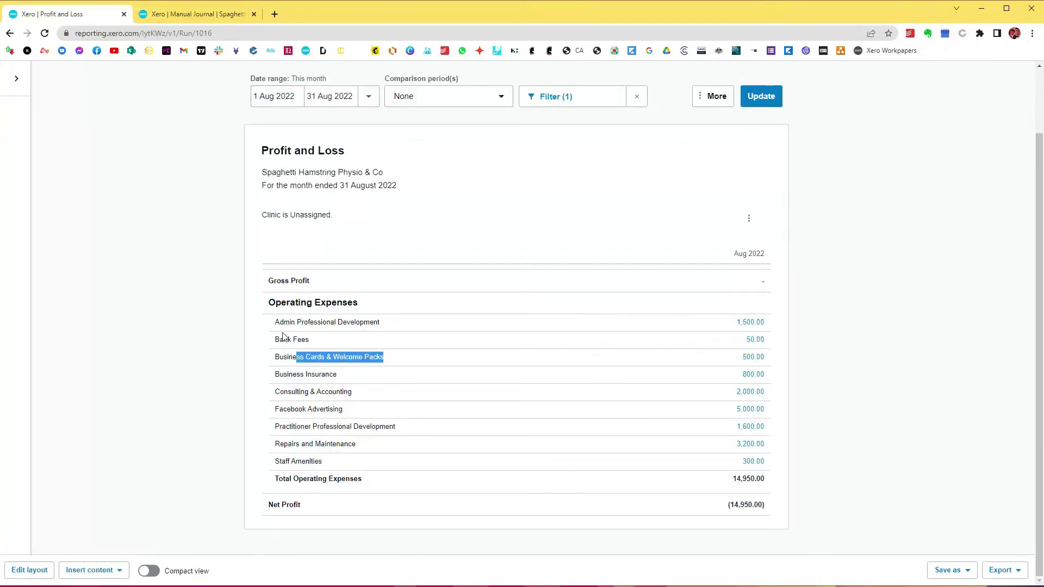
drag(290, 391, 791, 393)
click(792, 393)
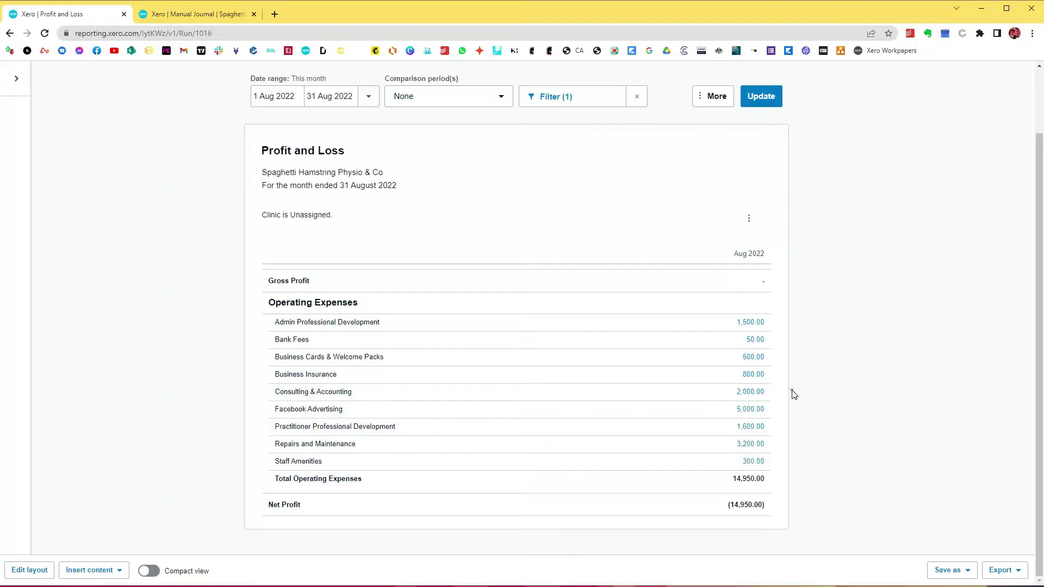
click(209, 17)
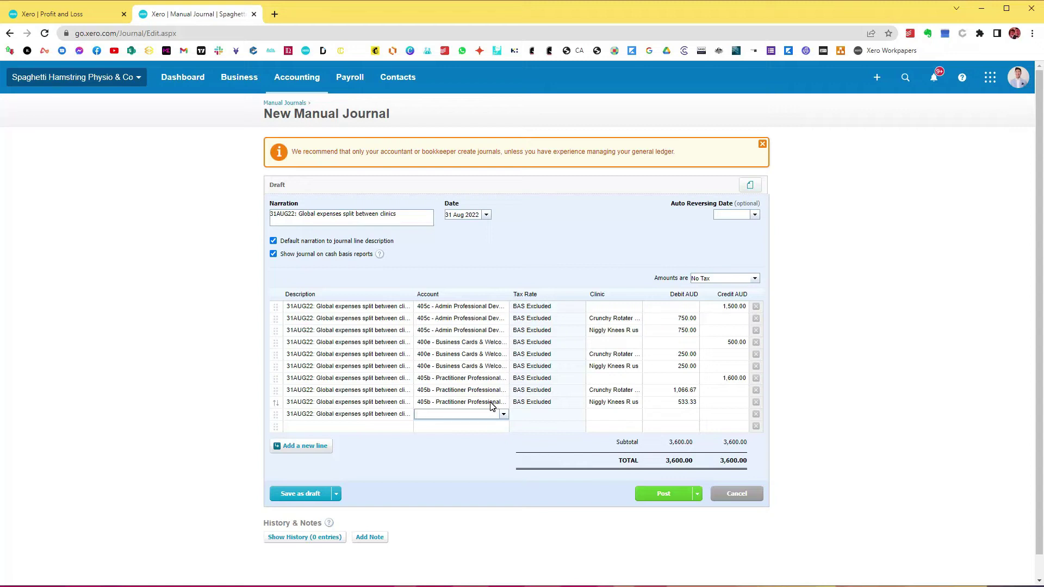
text(ccoun)
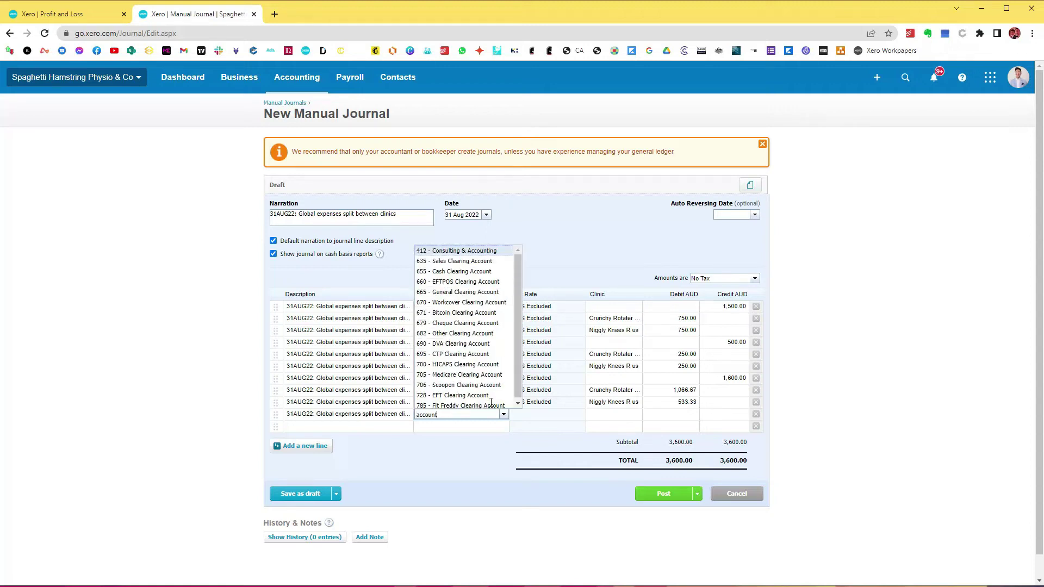
text(t)
click(484, 251)
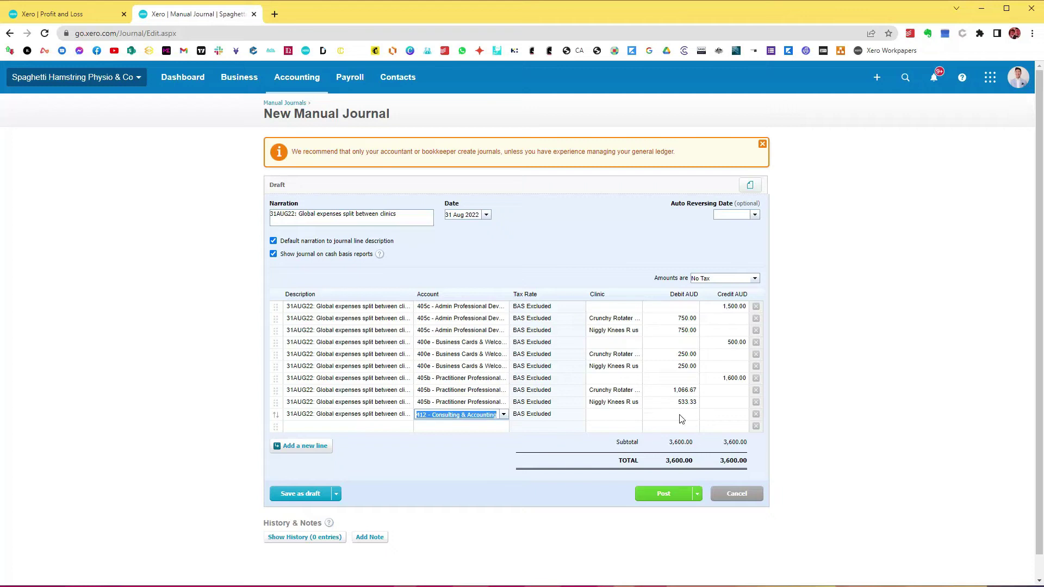
click(721, 416)
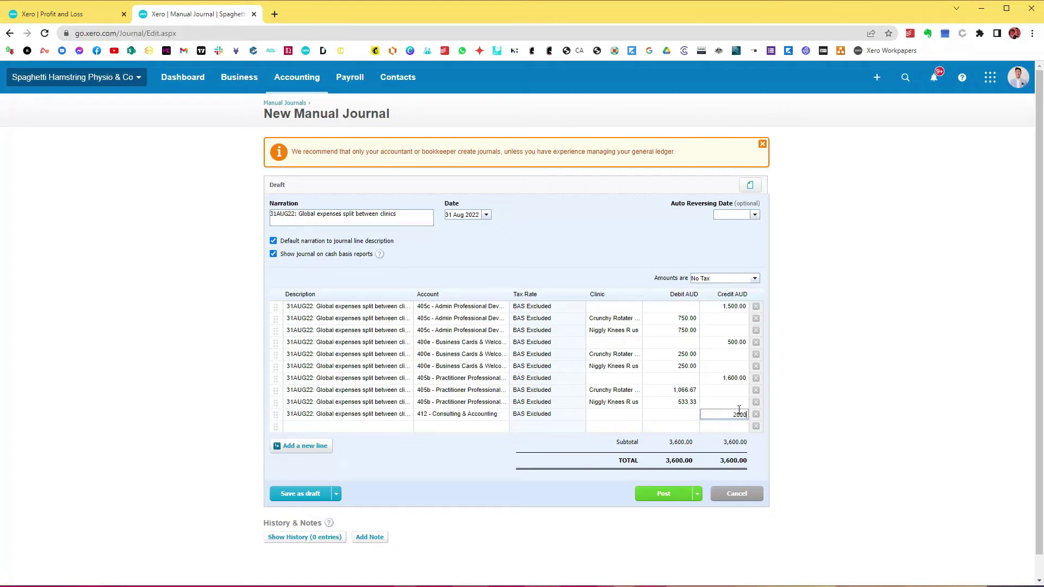
text(2000)
key(Tab)
Assign the eleventh journal line to 412 - Consulting & Accounting and HQ / Admin with the 2,000.00 balancing debit
click(492, 426)
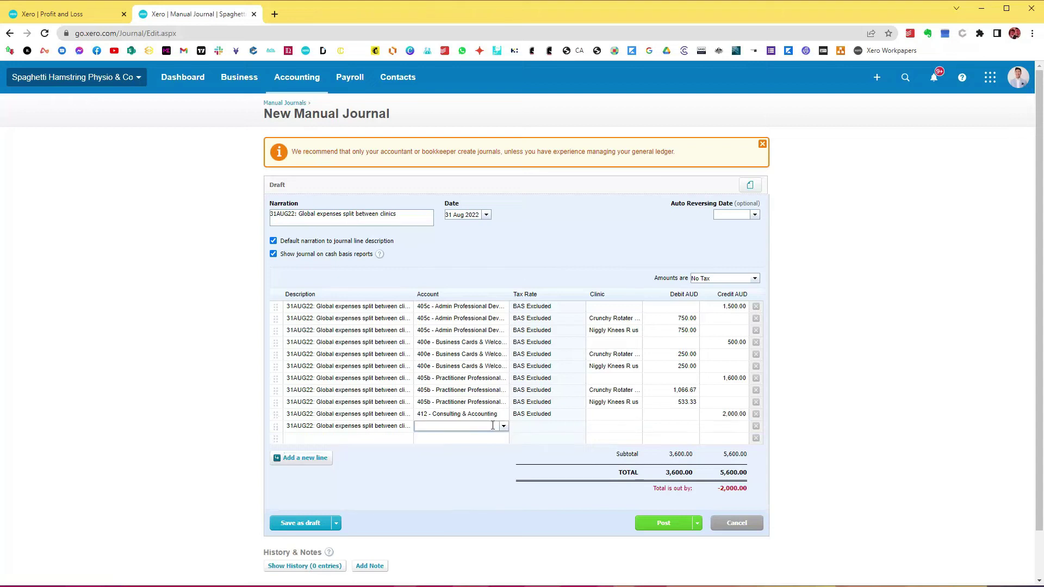
text(412)
key(Tab)
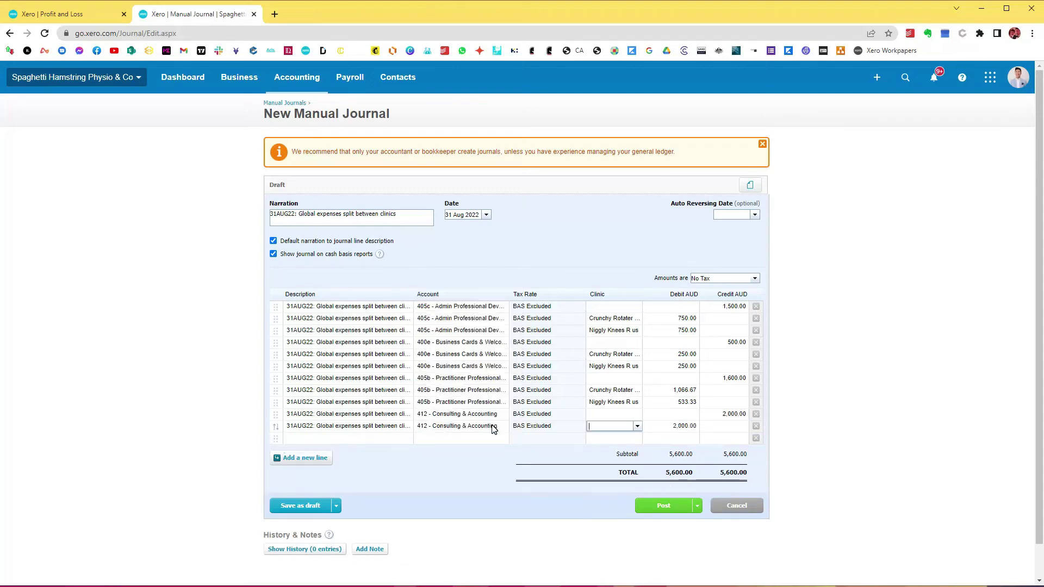
click(637, 426)
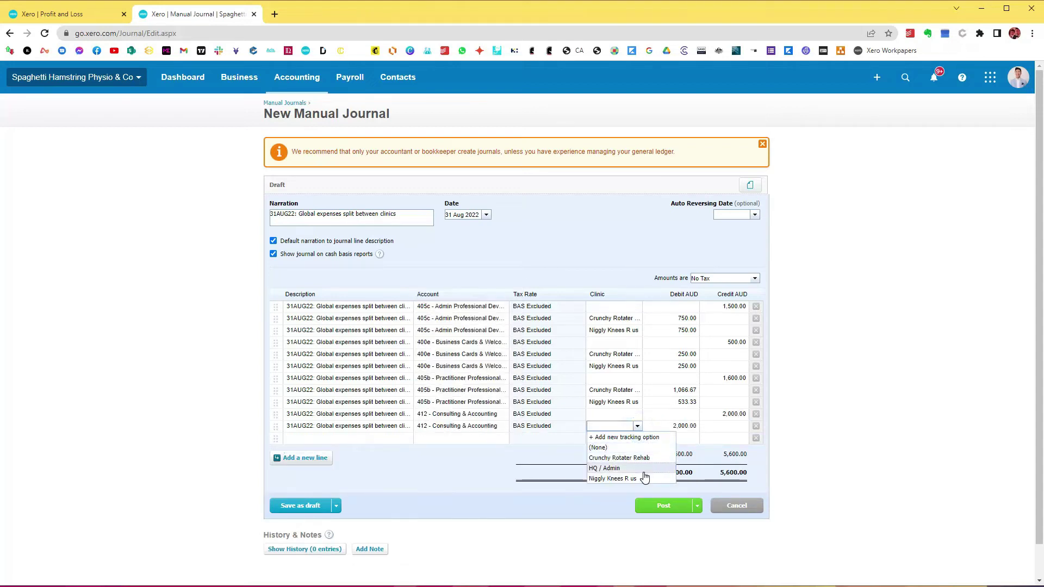
click(609, 470)
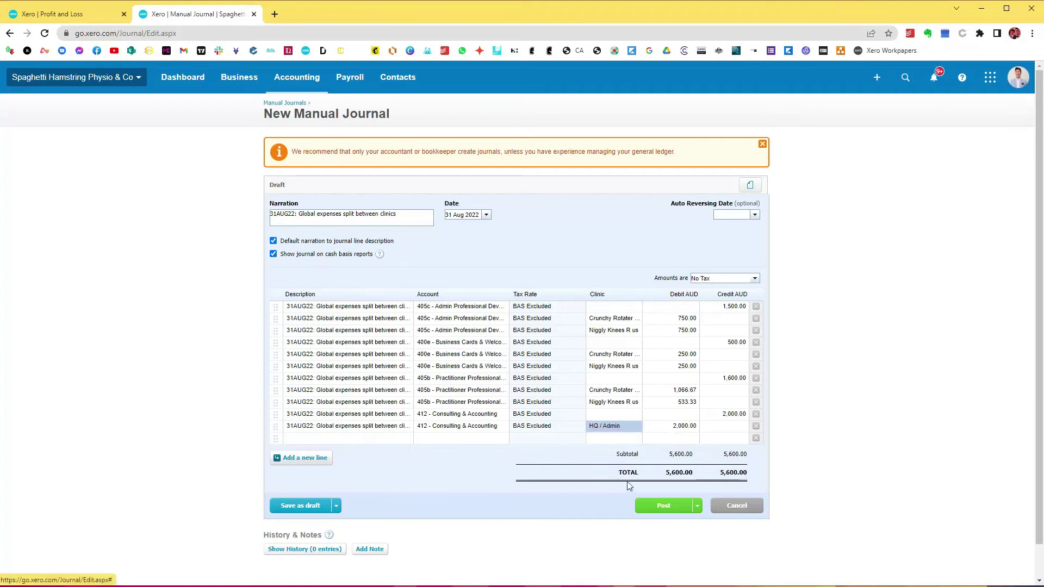
Post the manual journal and refresh the August 2022 Profit and Loss report, keeping the Unassigned clinic filter
click(665, 506)
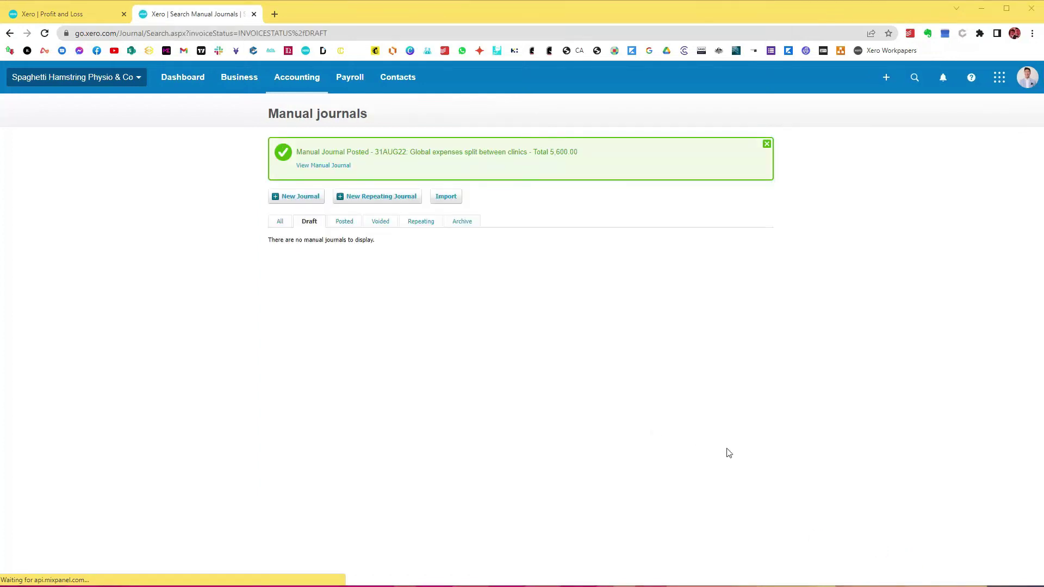
click(75, 13)
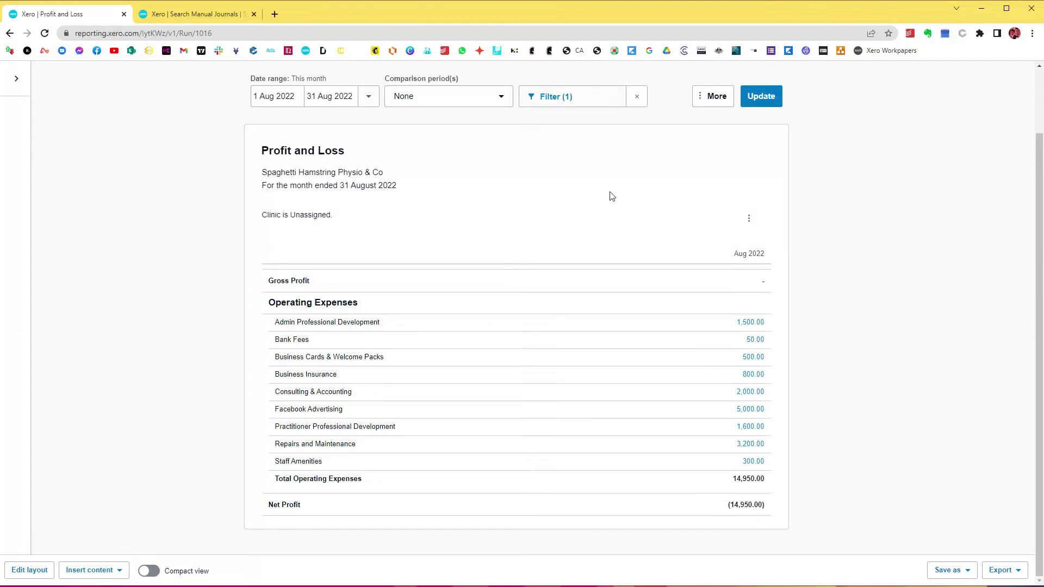
click(576, 104)
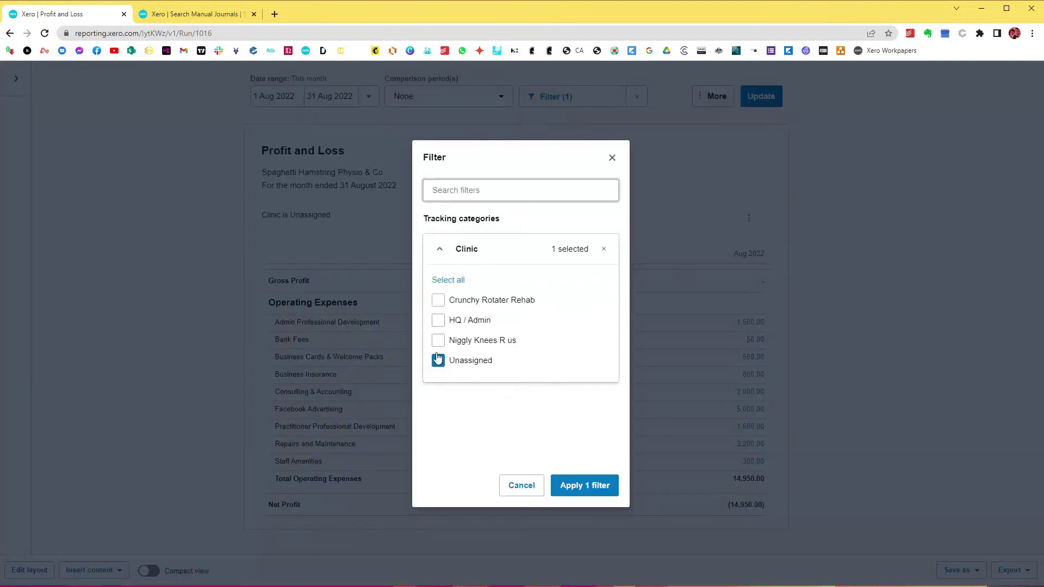
click(611, 157)
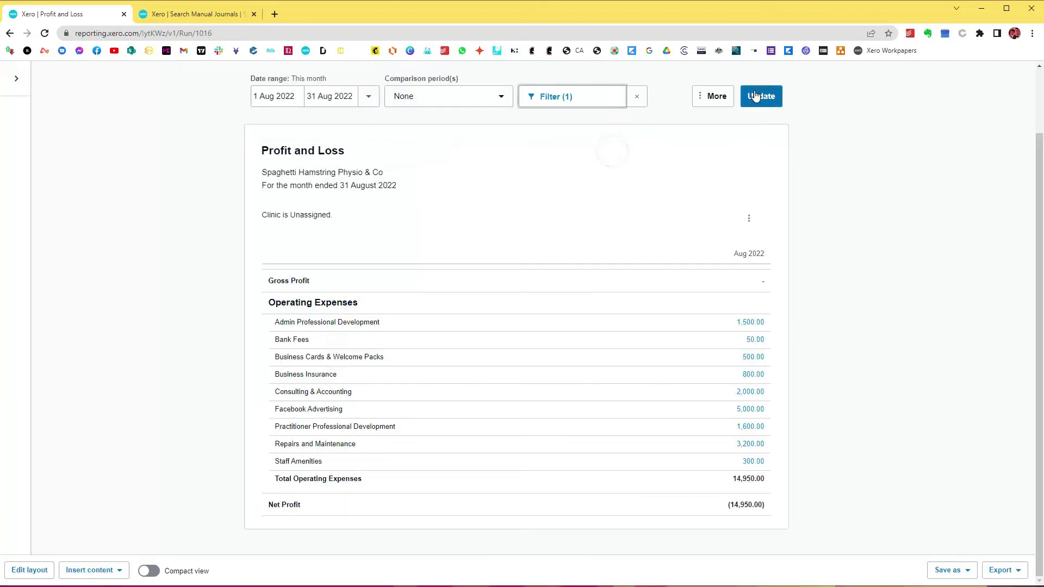
click(755, 96)
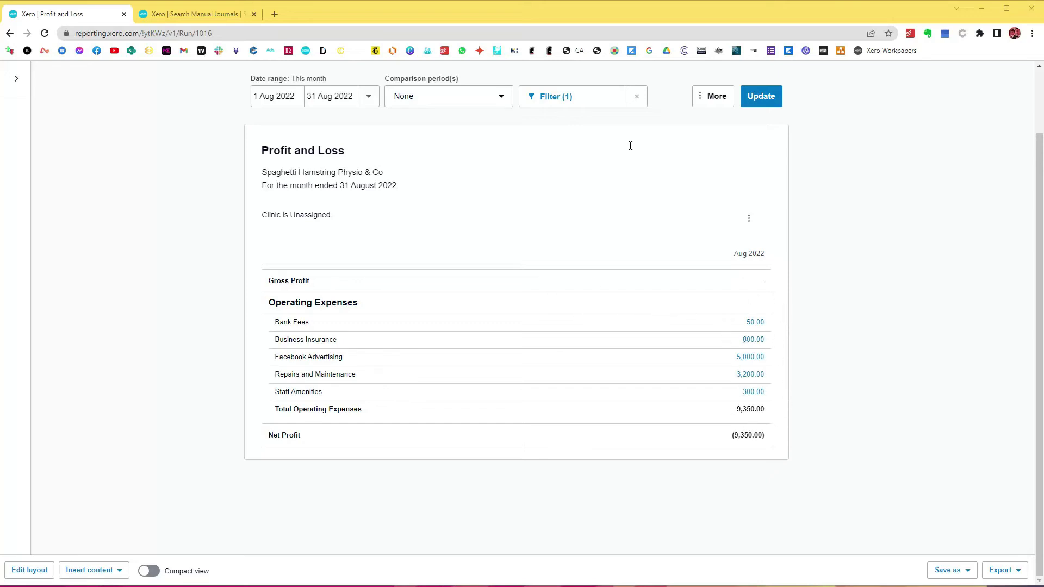
Switch the report's Clinic filter from Unassigned to Crunchy Rotater Rehab, update the report and review that clinic's August expenses
click(570, 100)
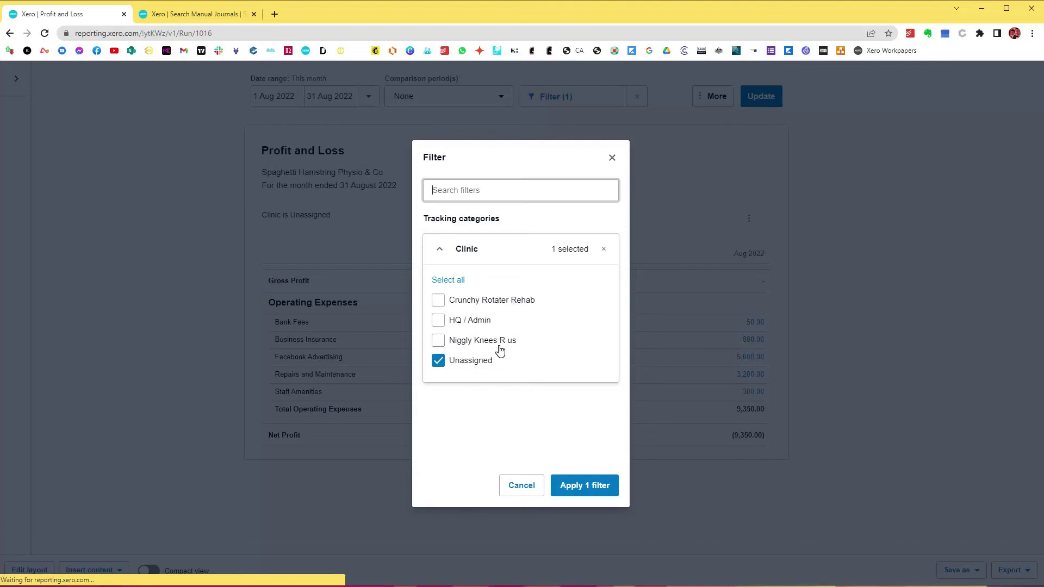
click(438, 360)
click(438, 300)
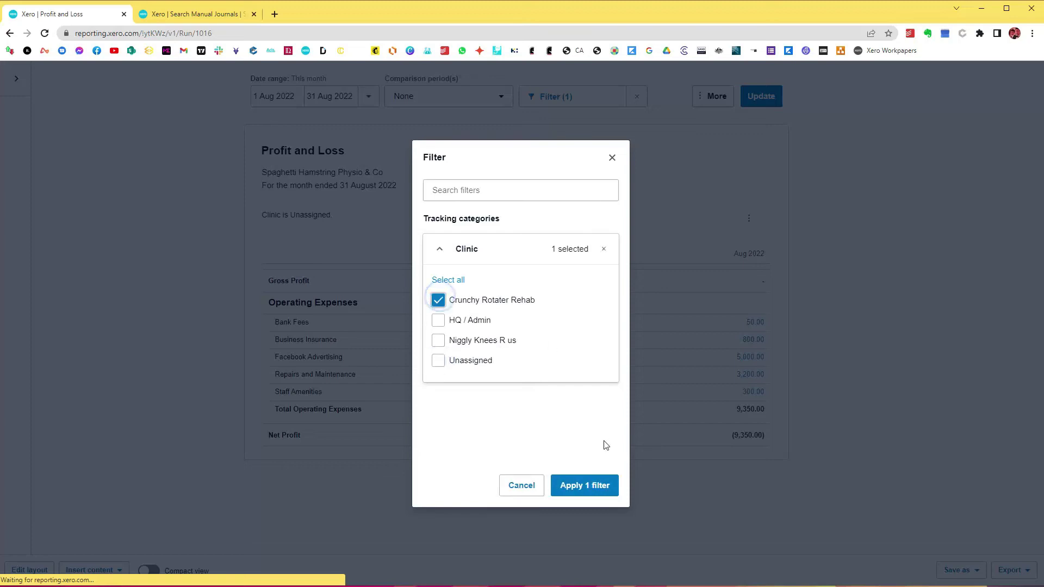
click(606, 488)
click(762, 100)
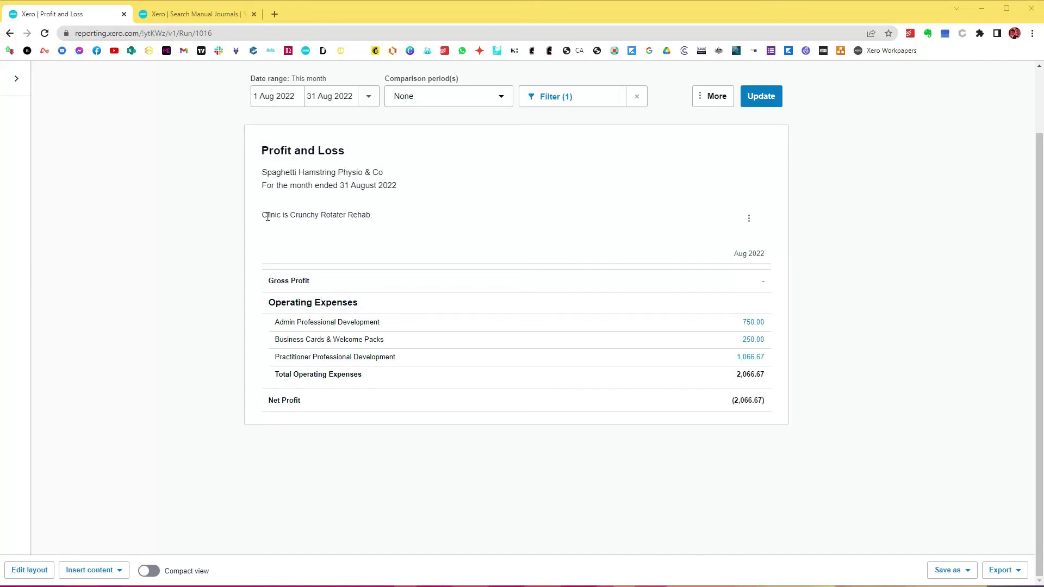
drag(267, 214, 374, 220)
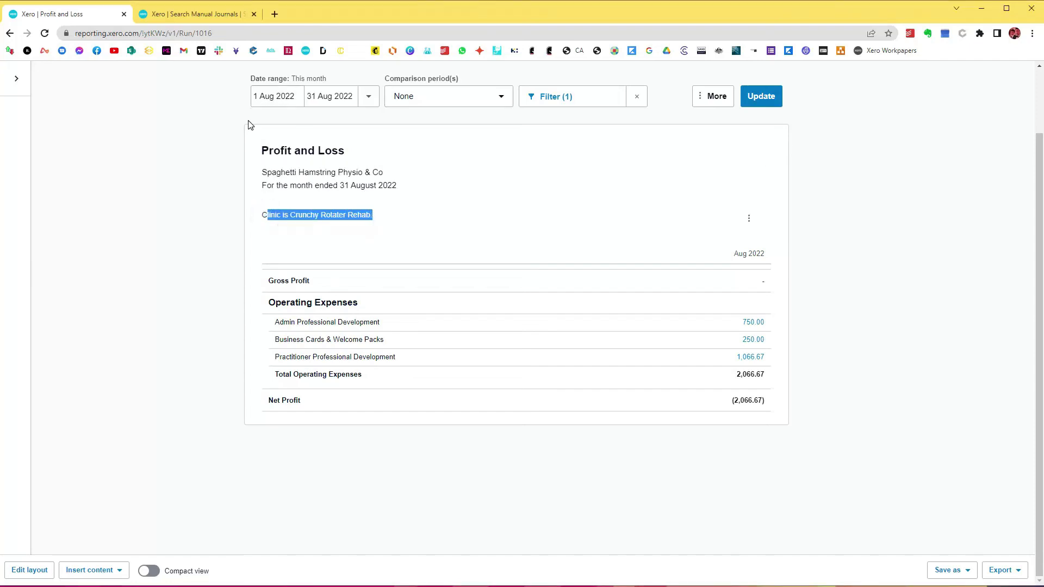
drag(249, 120, 284, 97)
click(832, 246)
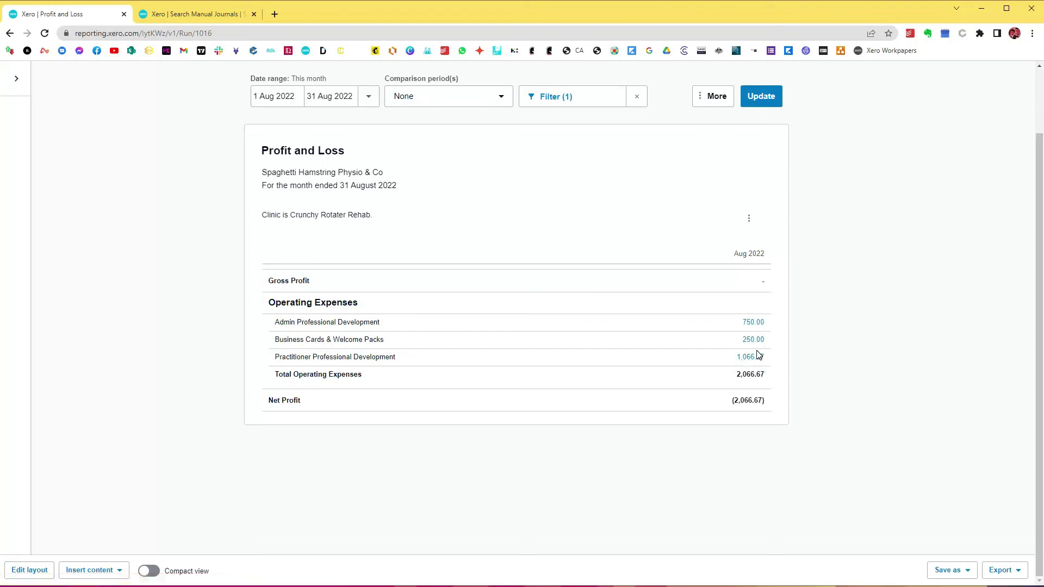
Switch the report's Clinic filter from Crunchy Rotater Rehab to Niggly Knees R us and update the report to review that clinic's expenses
click(539, 98)
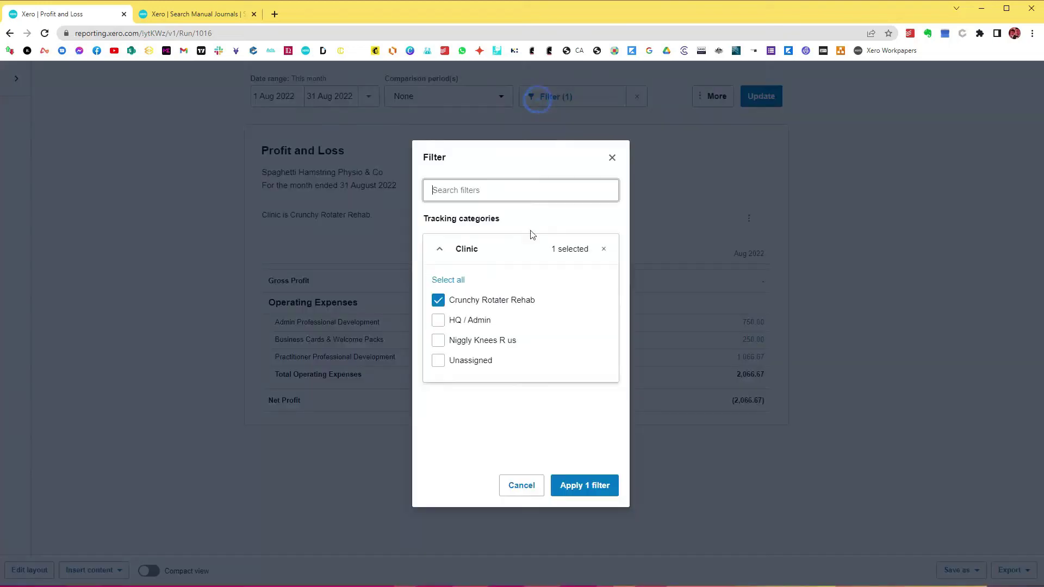
click(438, 340)
click(438, 300)
click(591, 482)
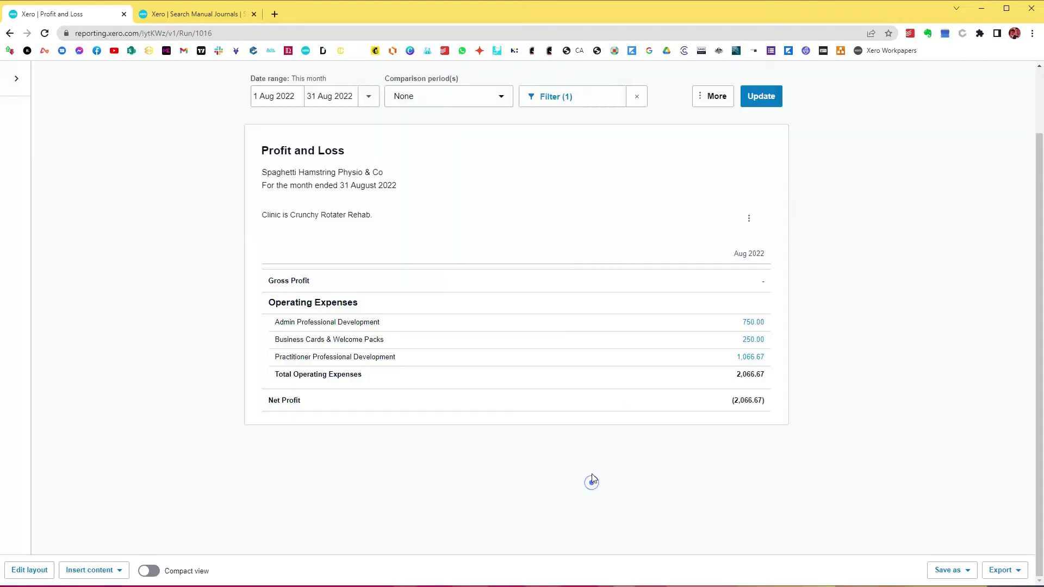
click(758, 97)
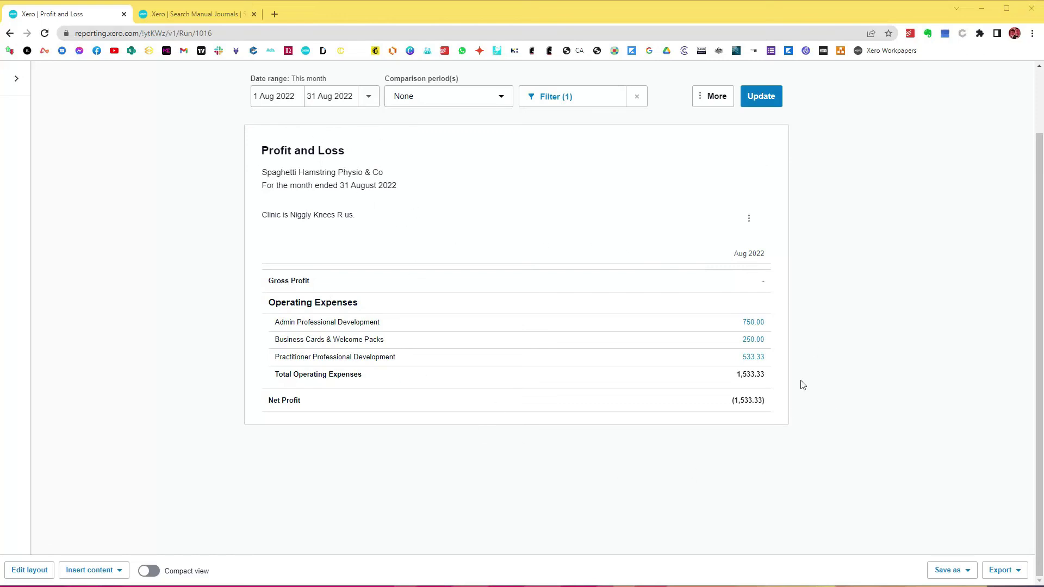
Change the report's Clinic filter to HQ / Admin only and review the August 2022 expenses allocated there
click(602, 103)
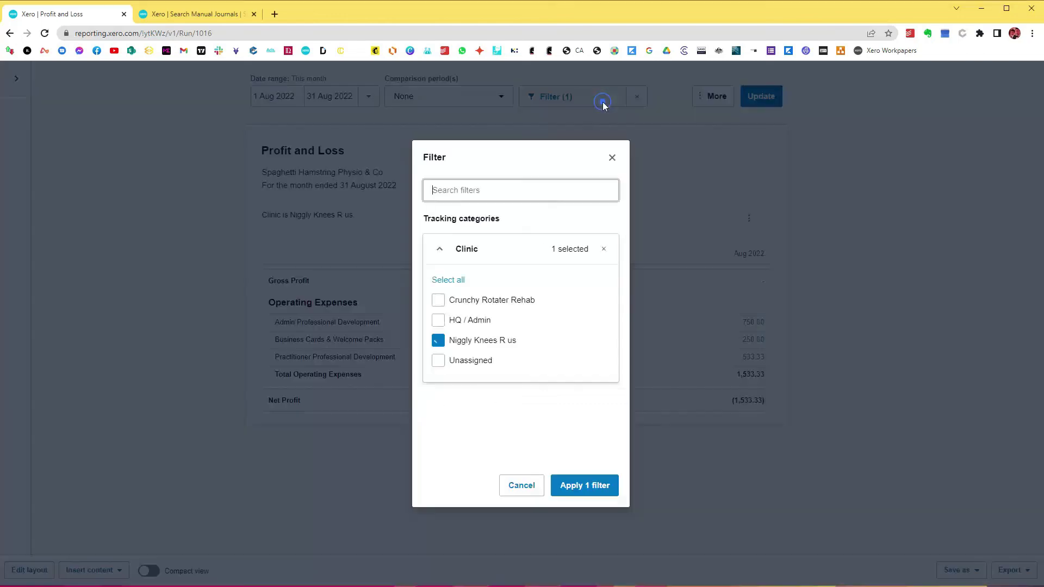
click(438, 320)
click(436, 341)
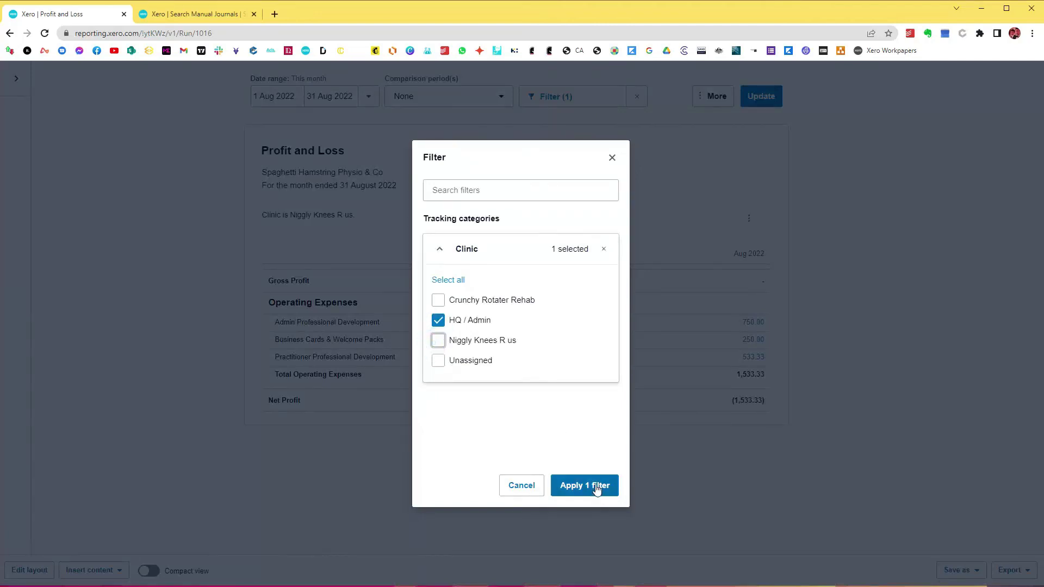
click(577, 484)
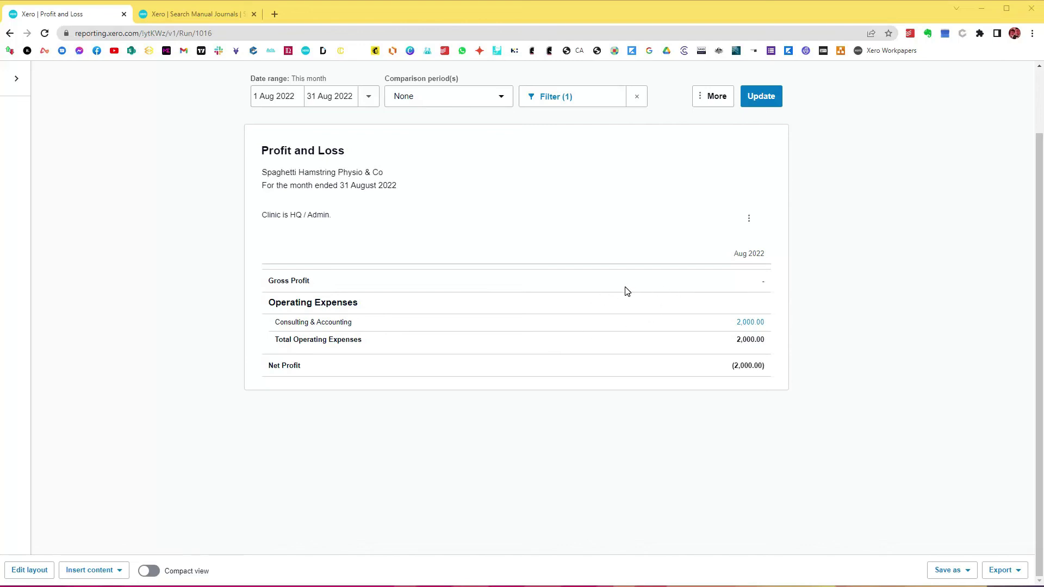
Select all Clinic options in the report filter so the Profit and Loss covers the whole business for August 2022
click(585, 105)
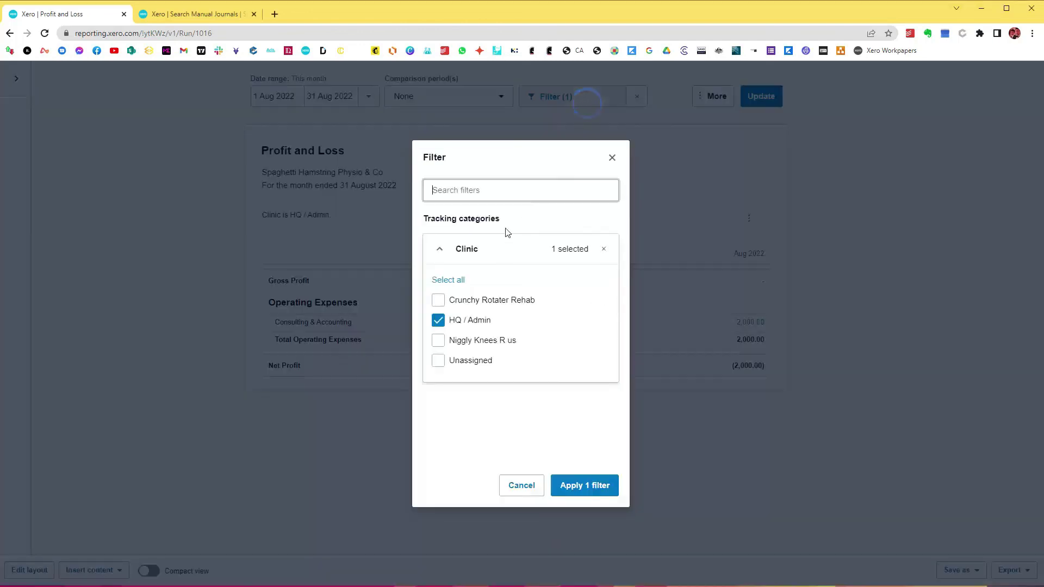
click(444, 281)
click(593, 485)
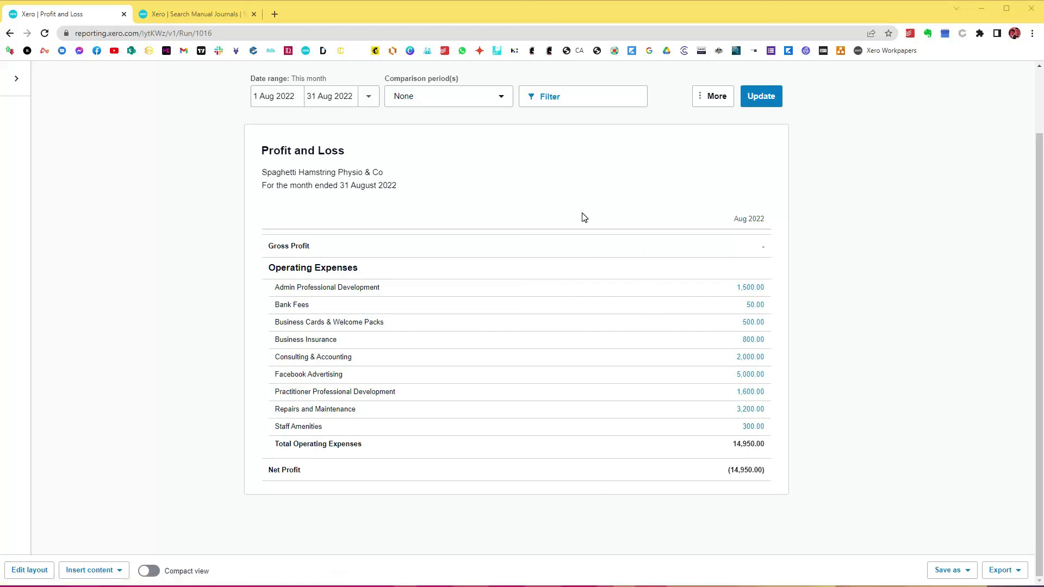
Review the operating expenses in the unfiltered report, check the Manual journals page for the posted journal, and return to the report
drag(302, 287, 297, 299)
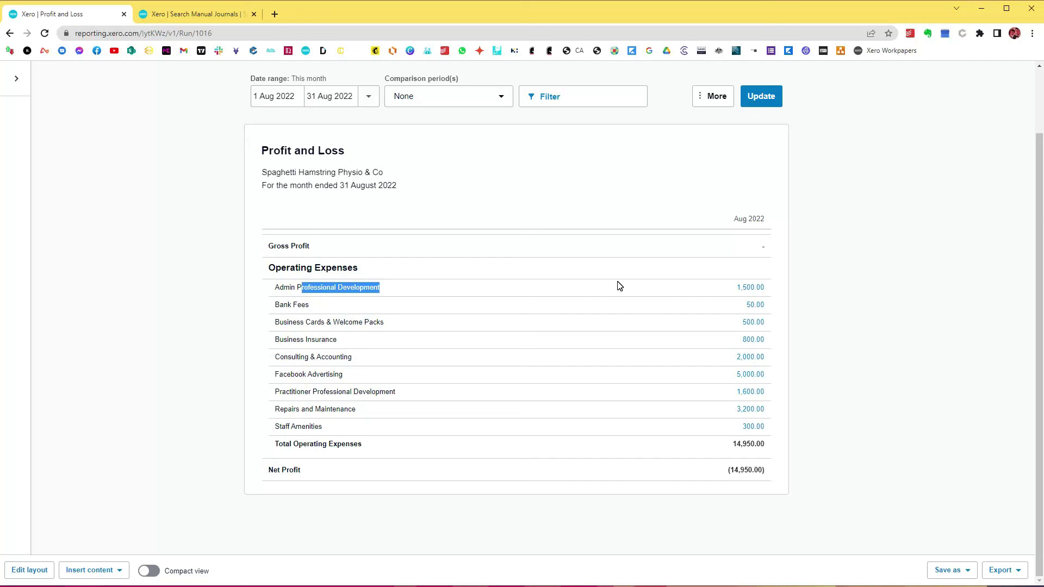
click(197, 16)
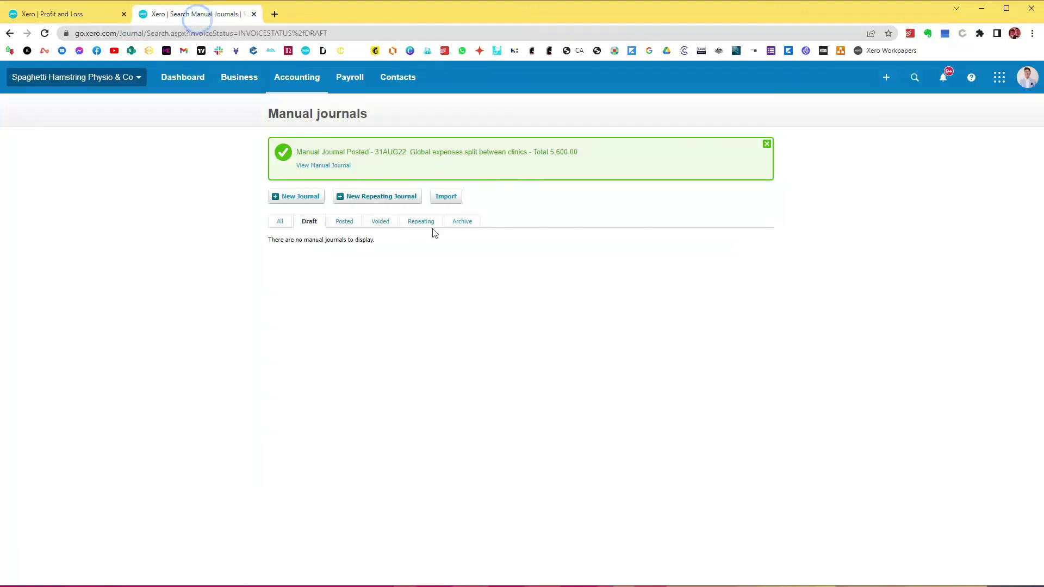
click(80, 17)
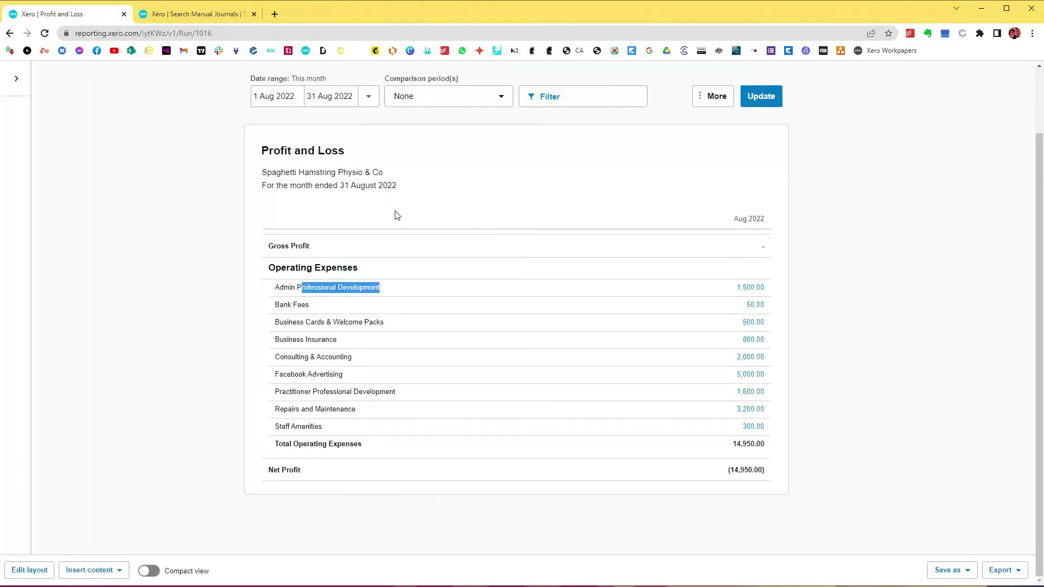